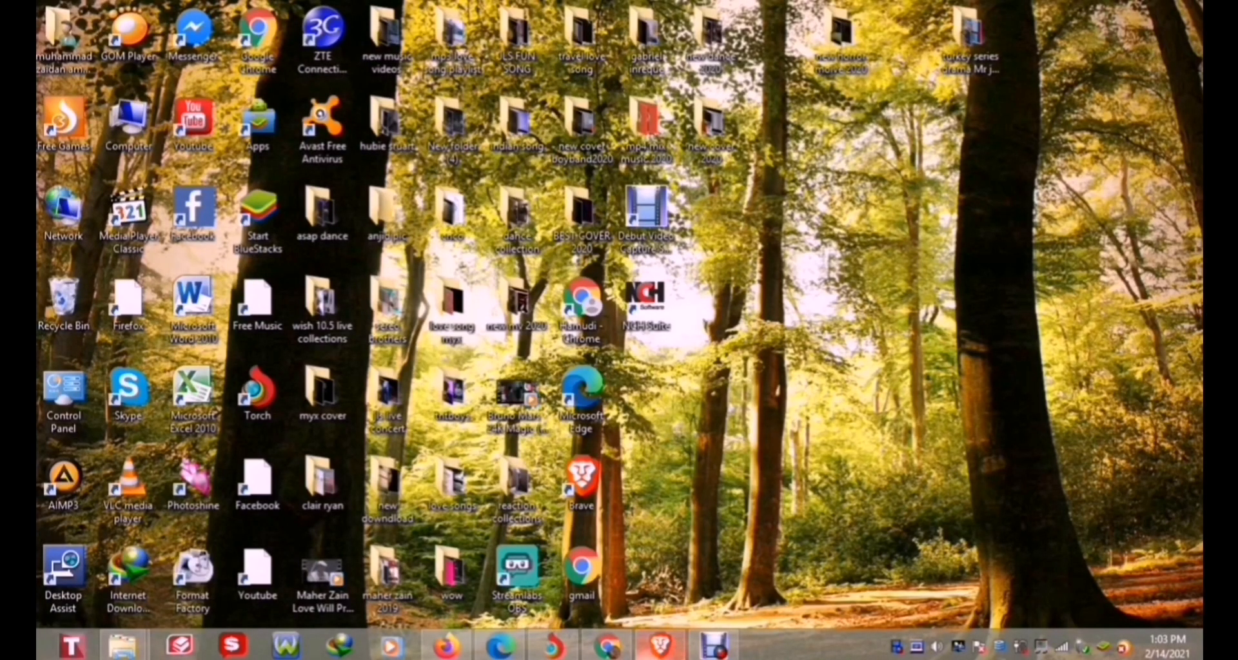
Go from Chrome to YouTube Studio's Channel monetization page, showing 1,560 subscribers and 4,480 watch hours.
click(606, 645)
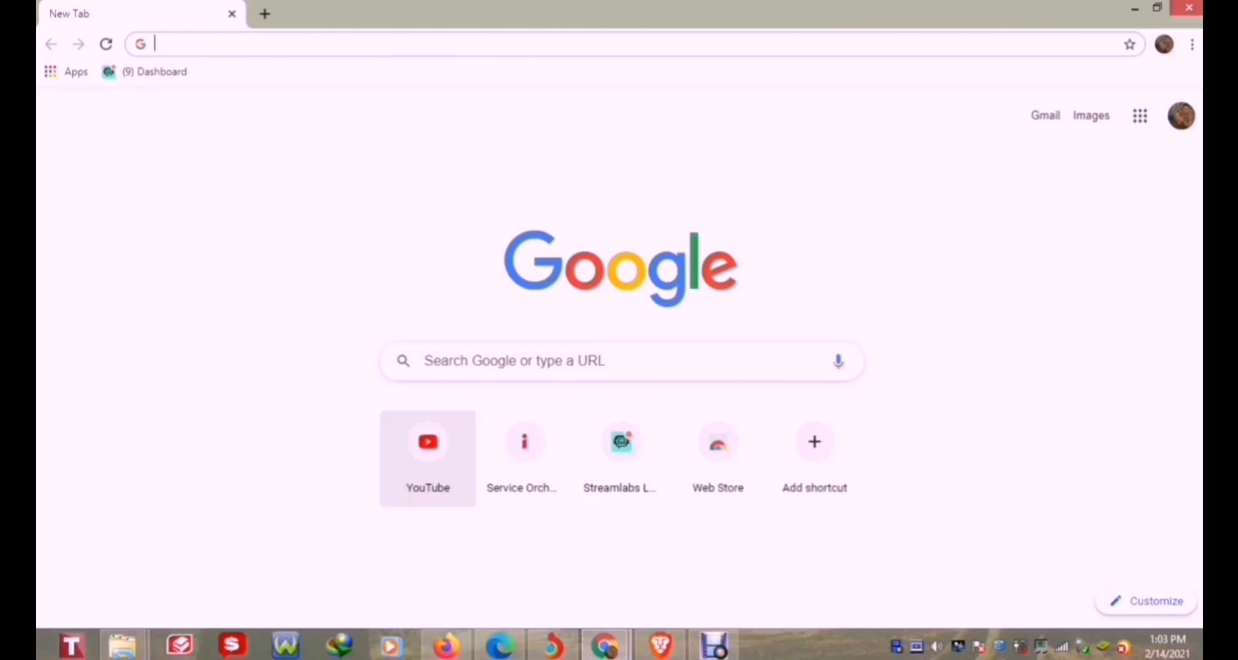
click(428, 452)
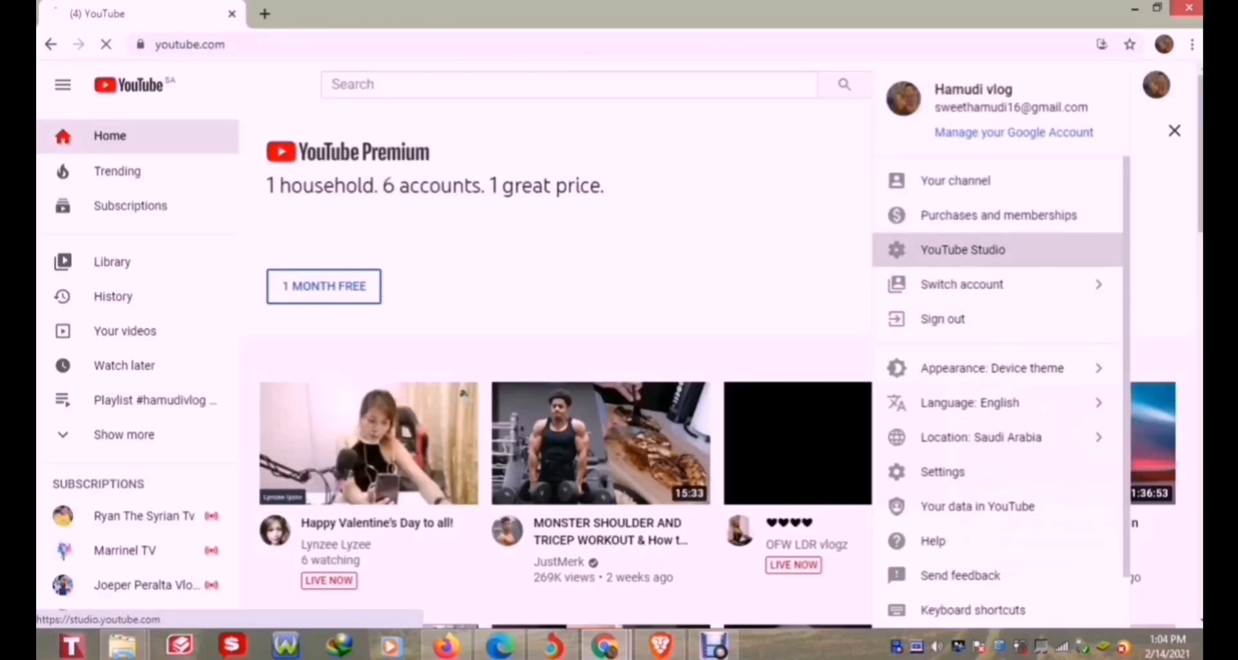
click(954, 250)
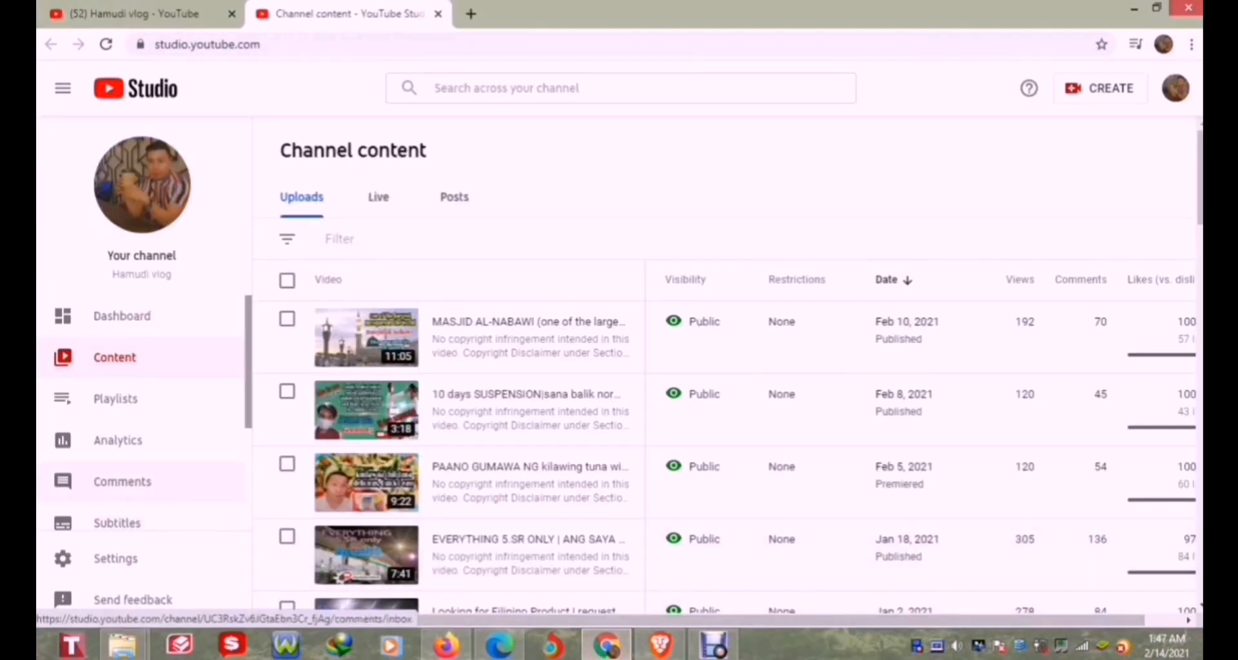
scroll(123, 482, down, 3)
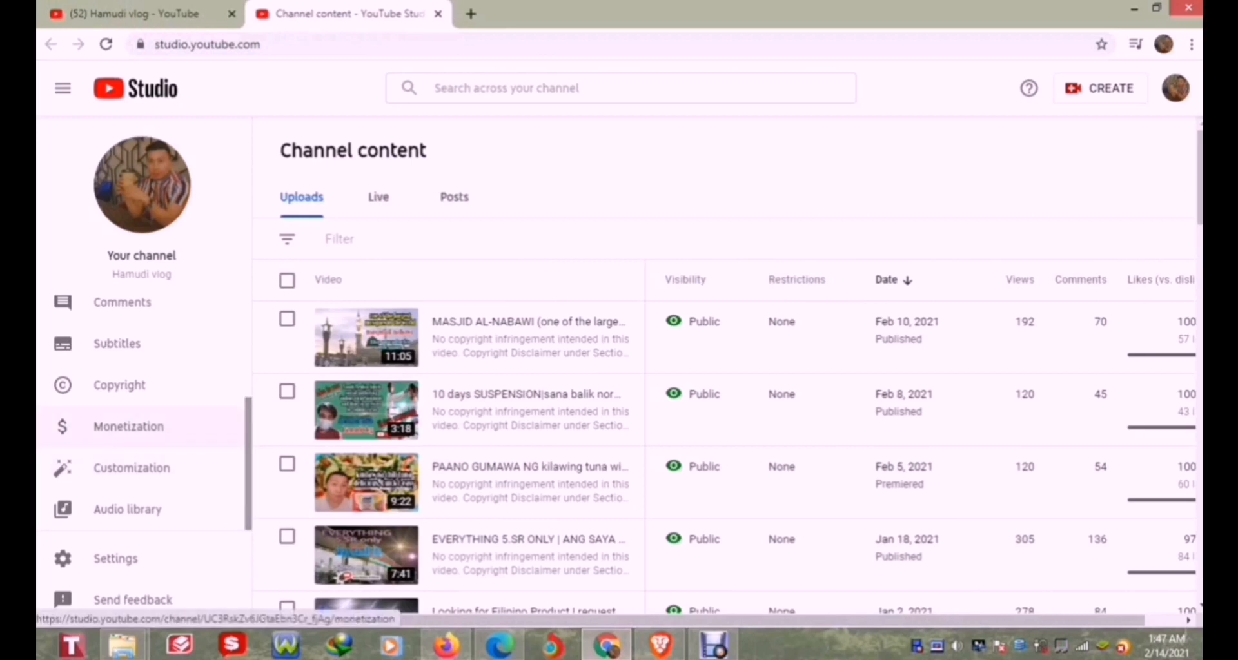
click(129, 427)
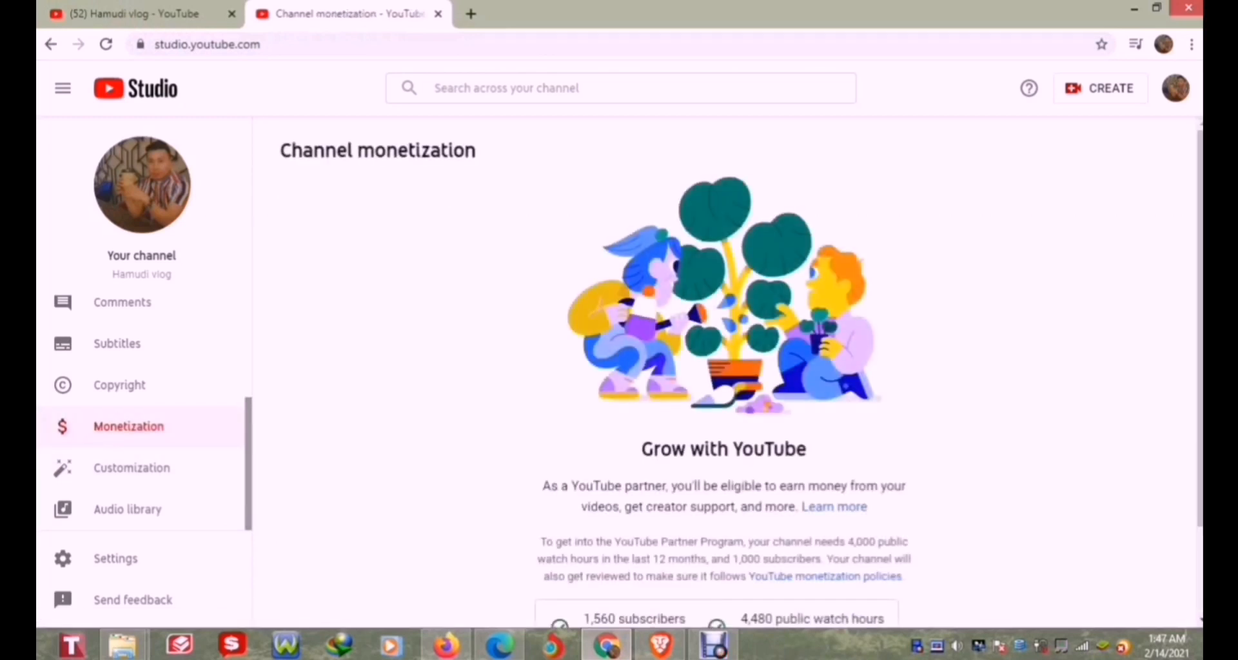
Apply for the Partner Program and start Step 1 to show the Saudi Arabia Partner Program terms.
scroll(741, 378, down, 2)
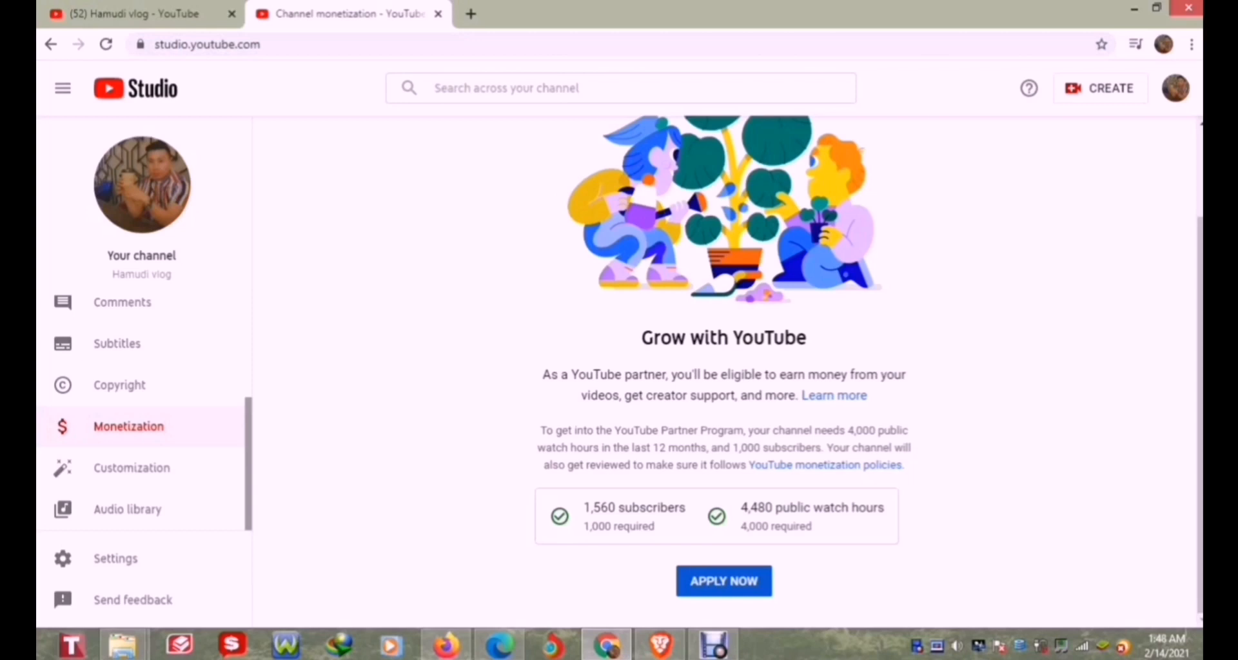
click(723, 581)
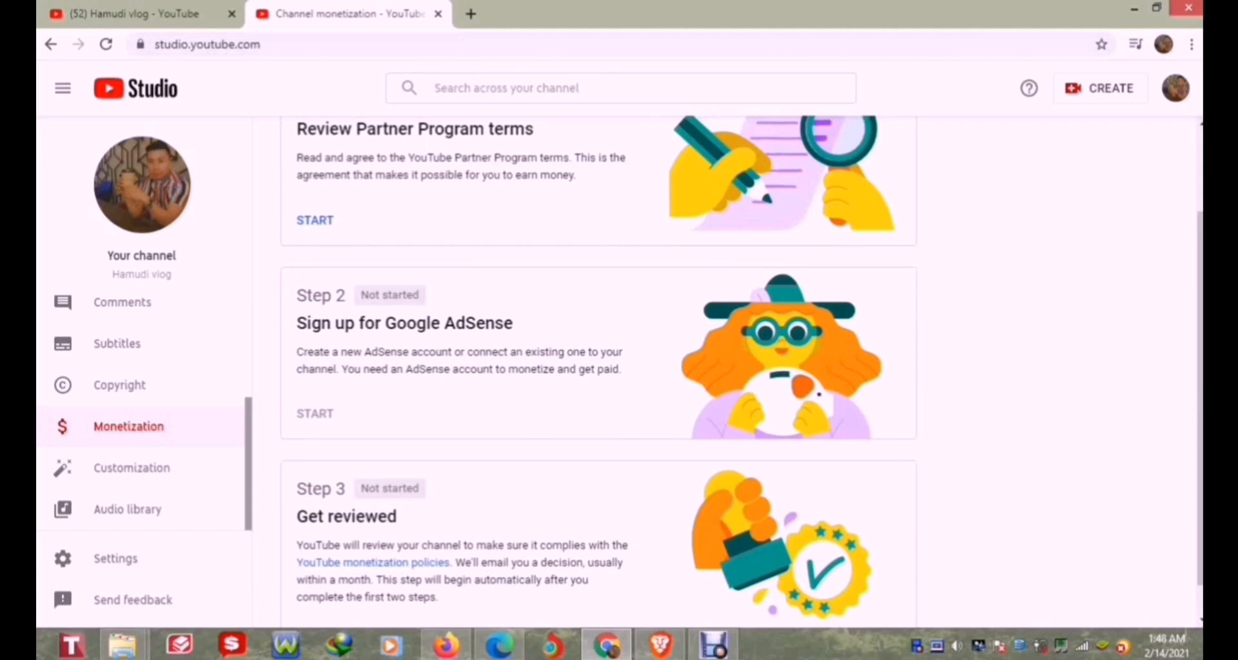
click(315, 220)
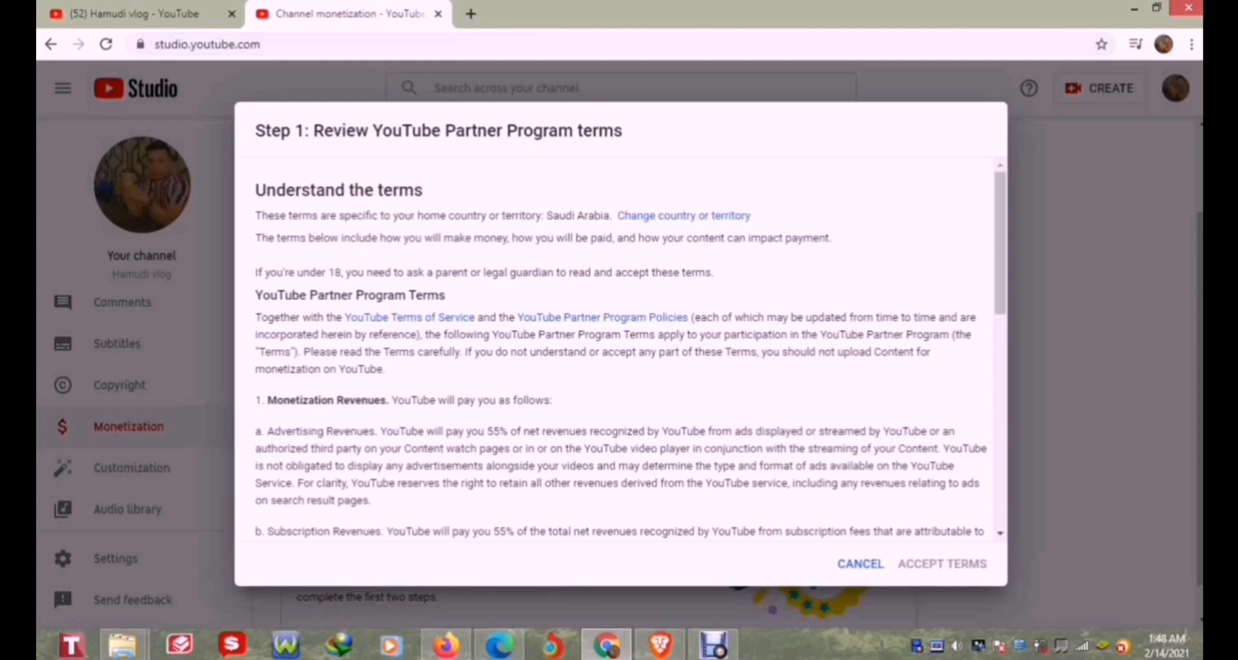
Agree to the Partner Program terms, opt in to e-mail updates and tips, and accept.
scroll(619, 342, down, 10)
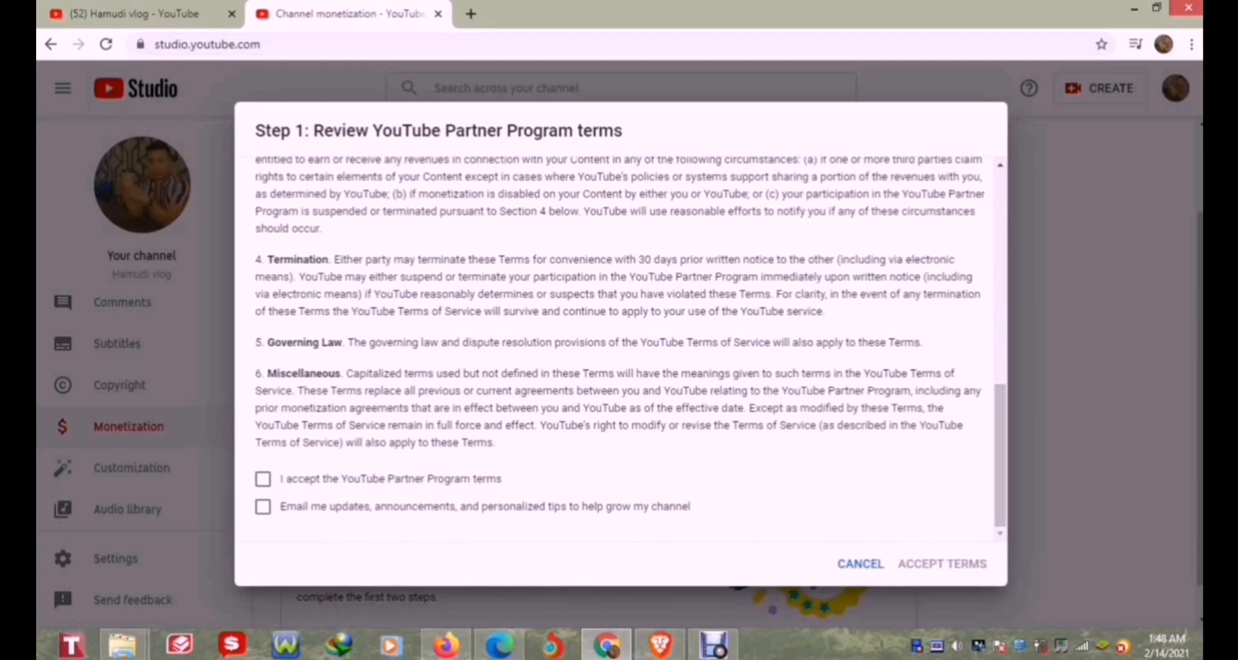
click(263, 479)
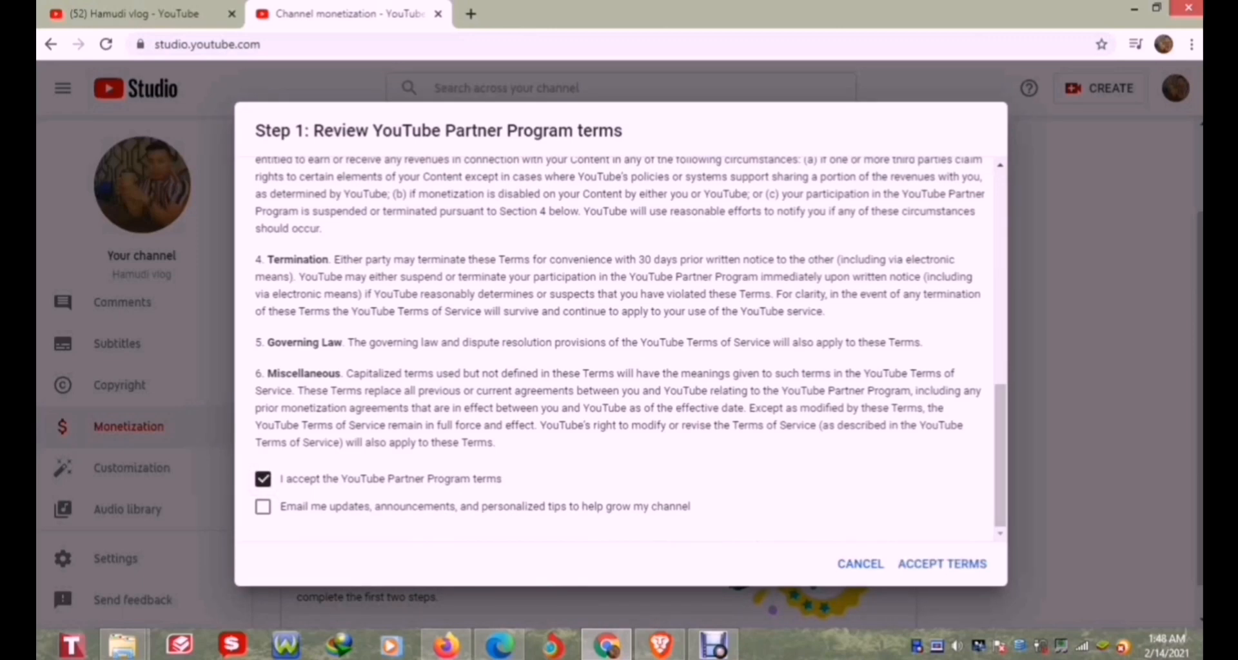
click(262, 507)
click(942, 565)
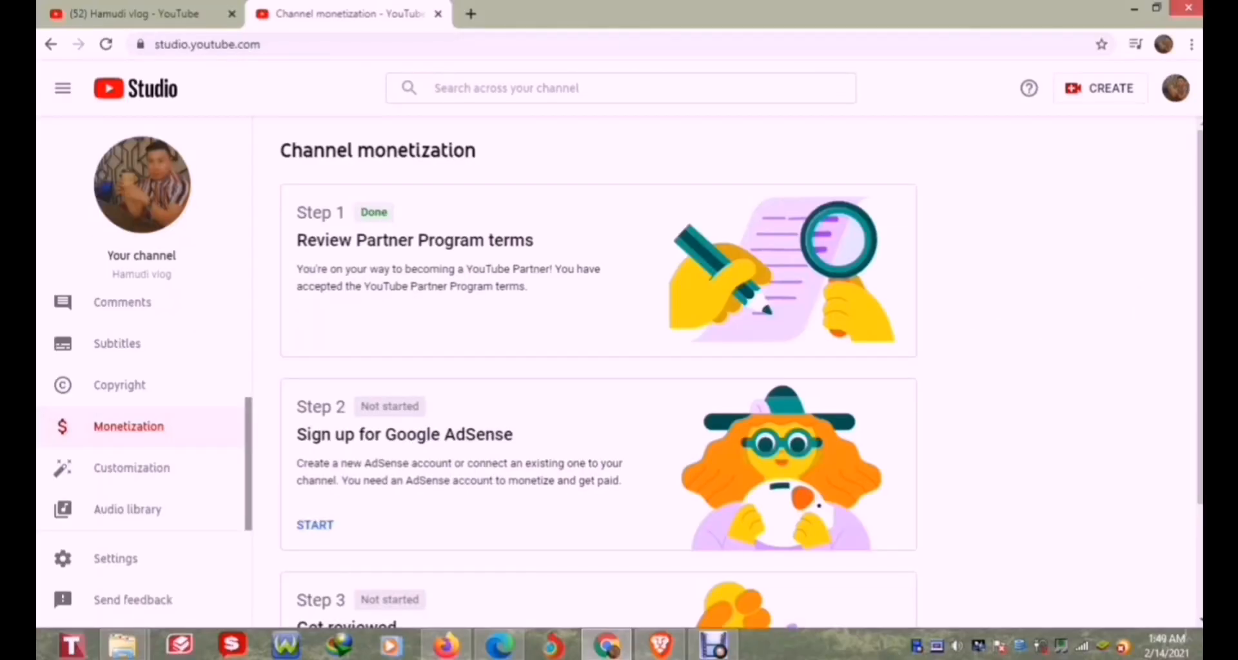
Start Step 2, answer "No, I don't have an existing account" for AdSense, and continue.
click(315, 525)
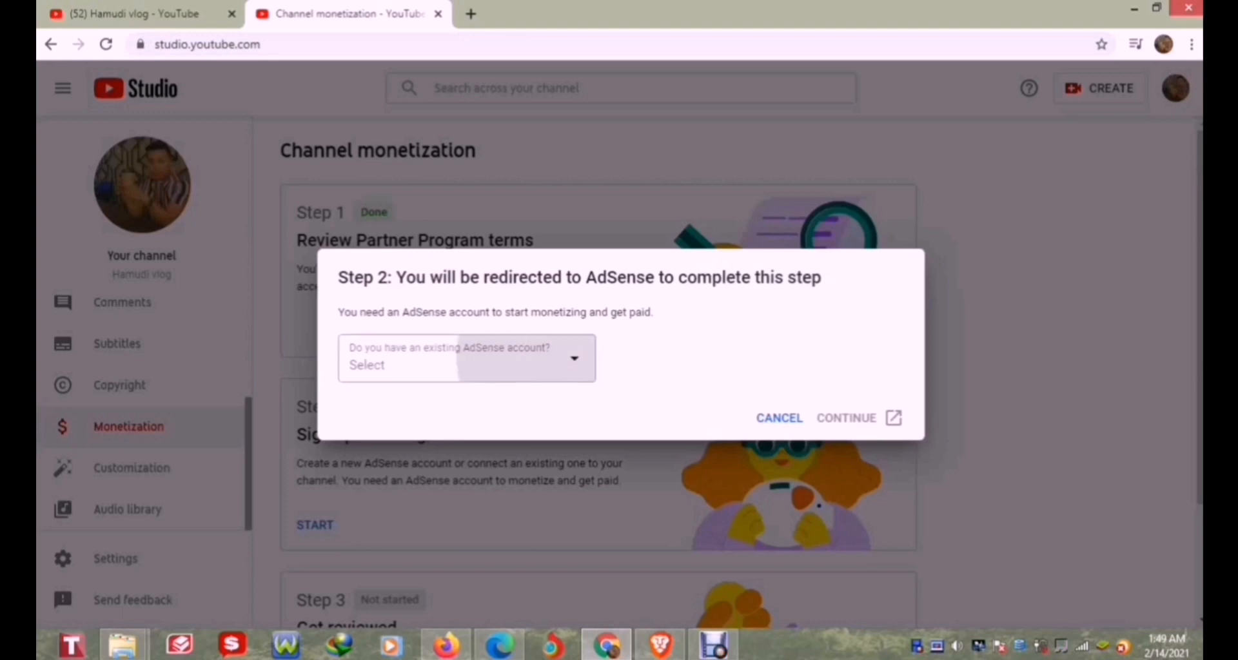
click(536, 359)
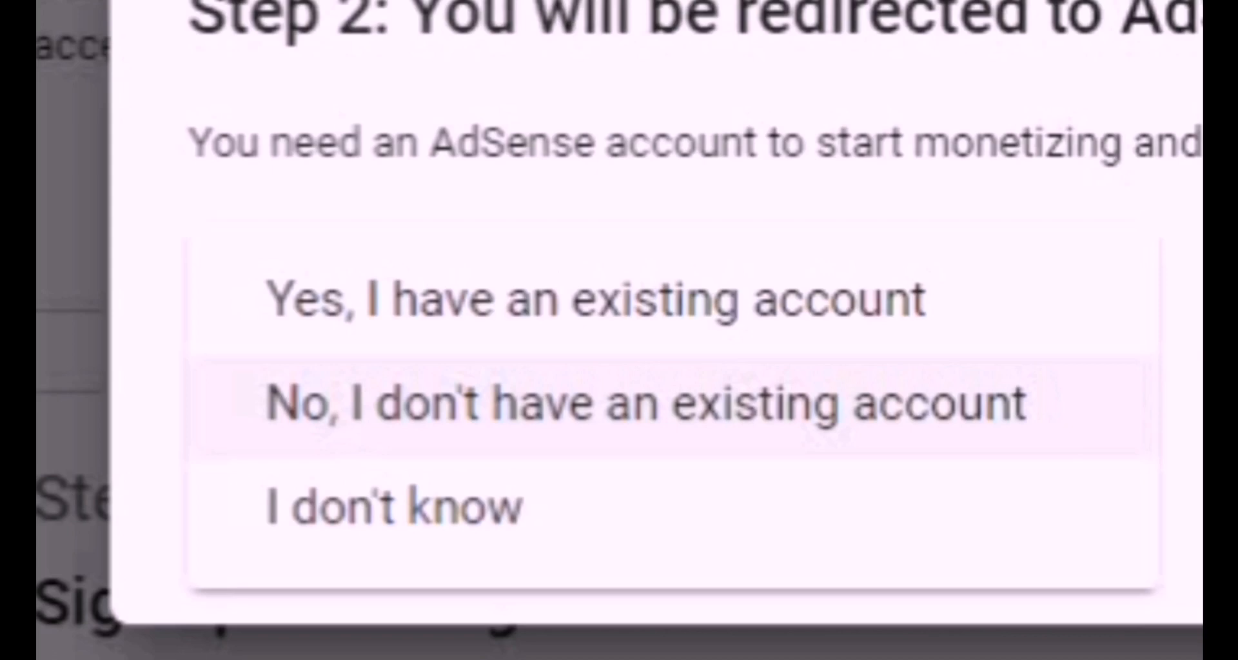
click(645, 405)
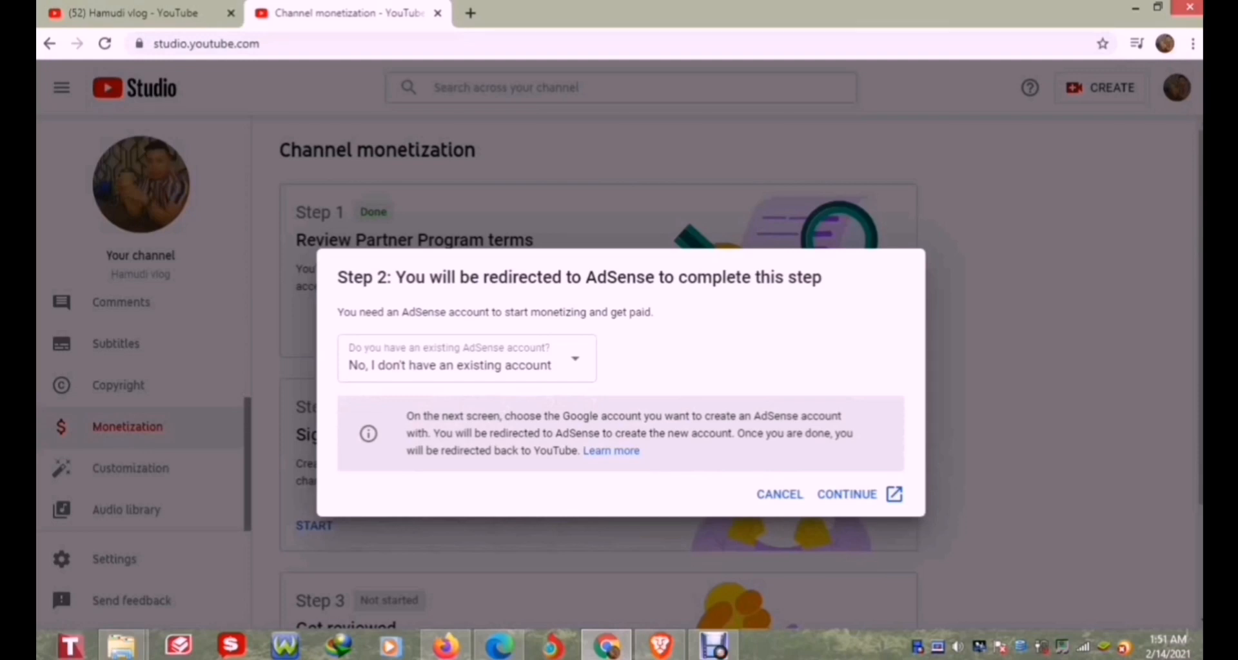
click(832, 493)
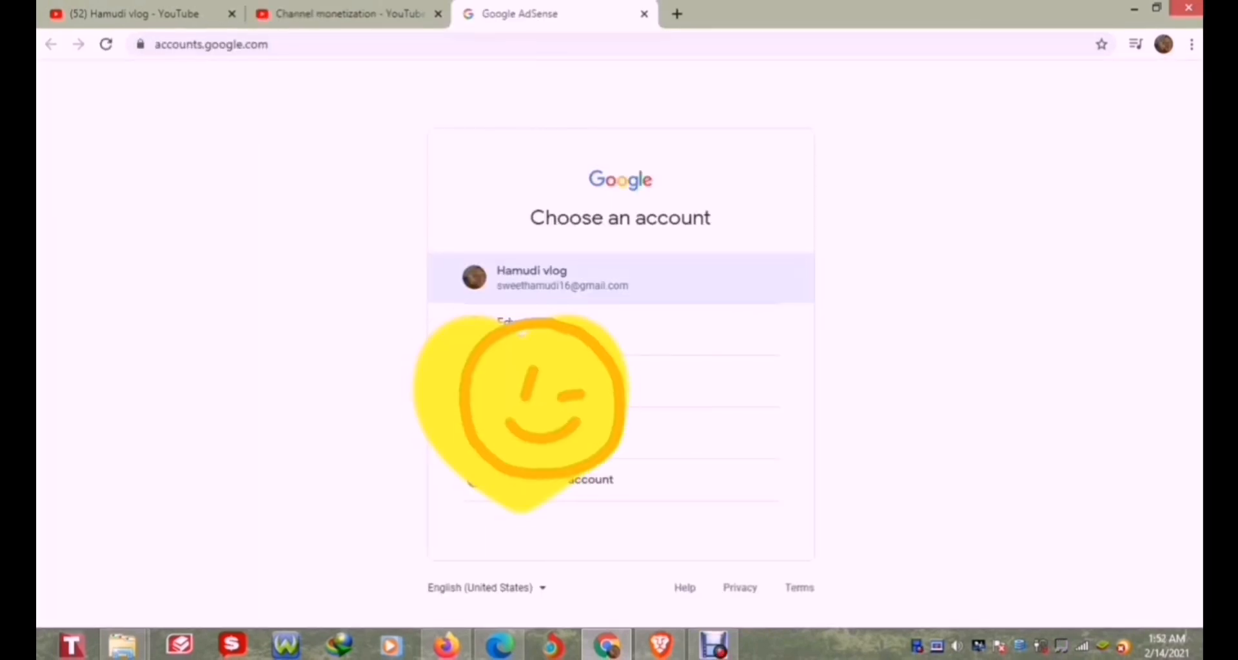
Choose the channel's Google account and select "Yes, send me customized help" on the sign-up form.
click(568, 278)
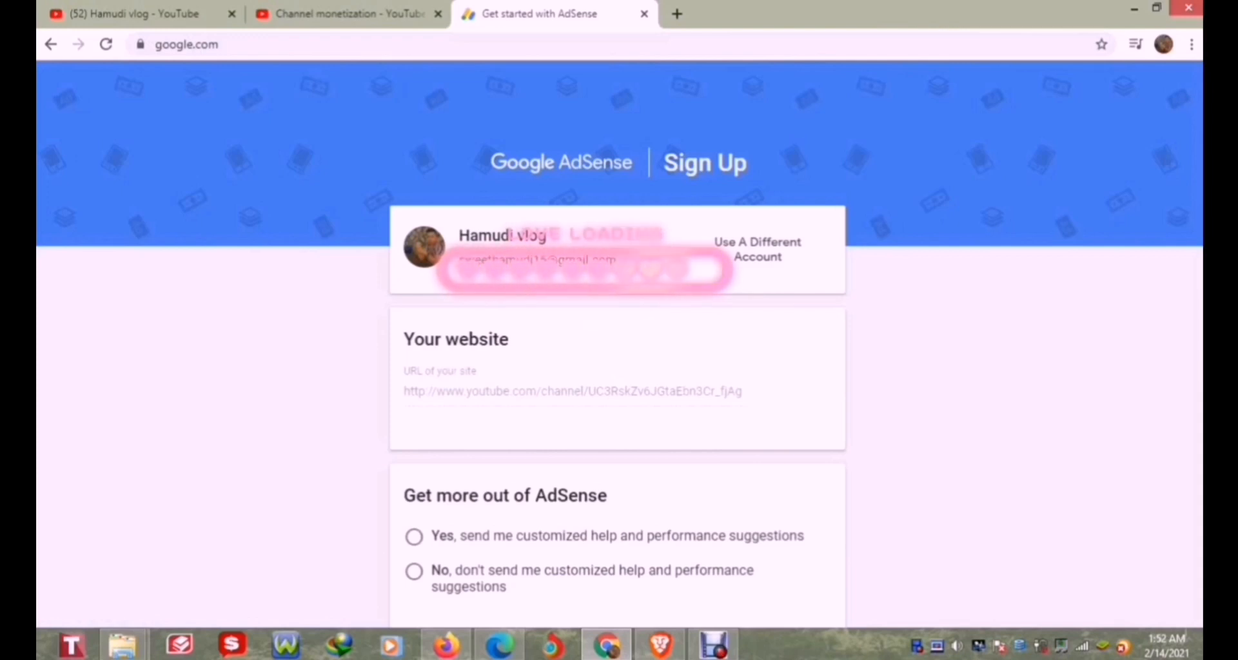
scroll(619, 342, down, 7)
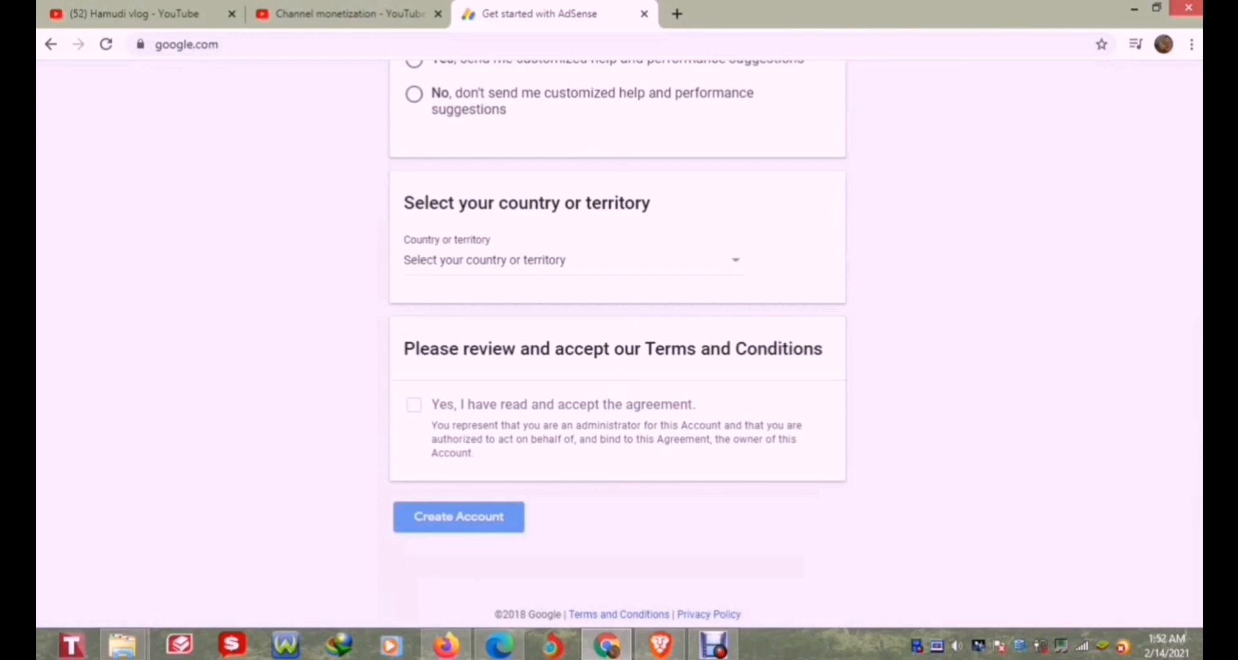
scroll(620, 342, up, 6)
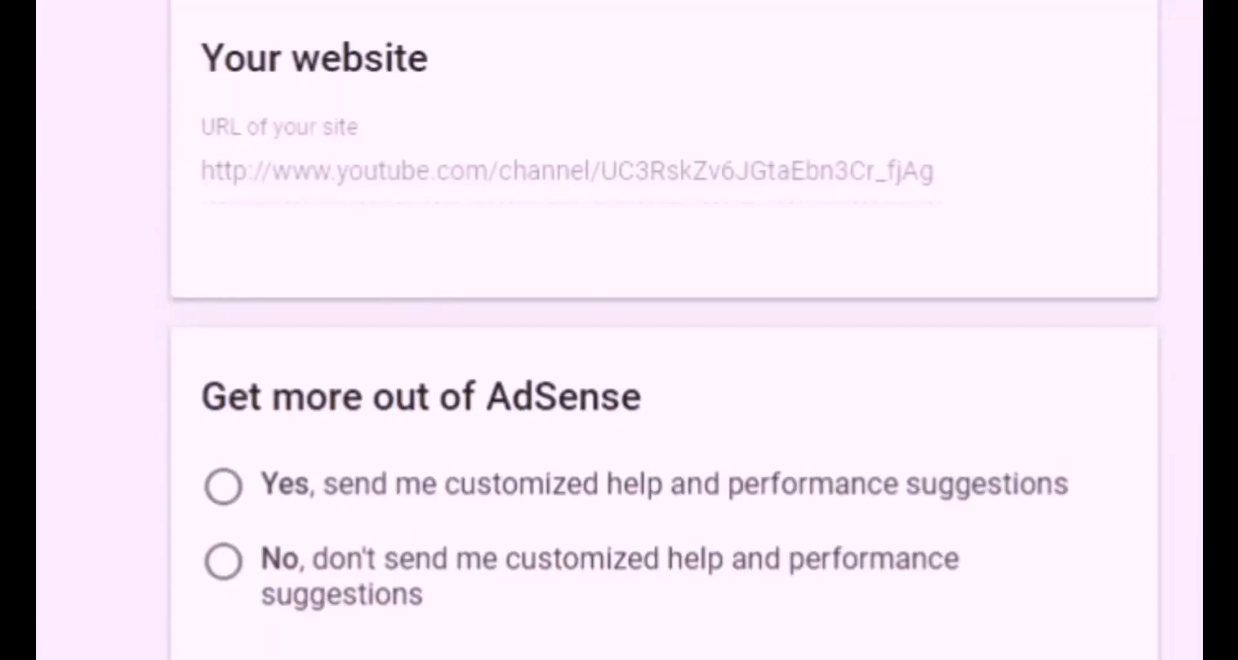
click(223, 485)
scroll(665, 331, down, 5)
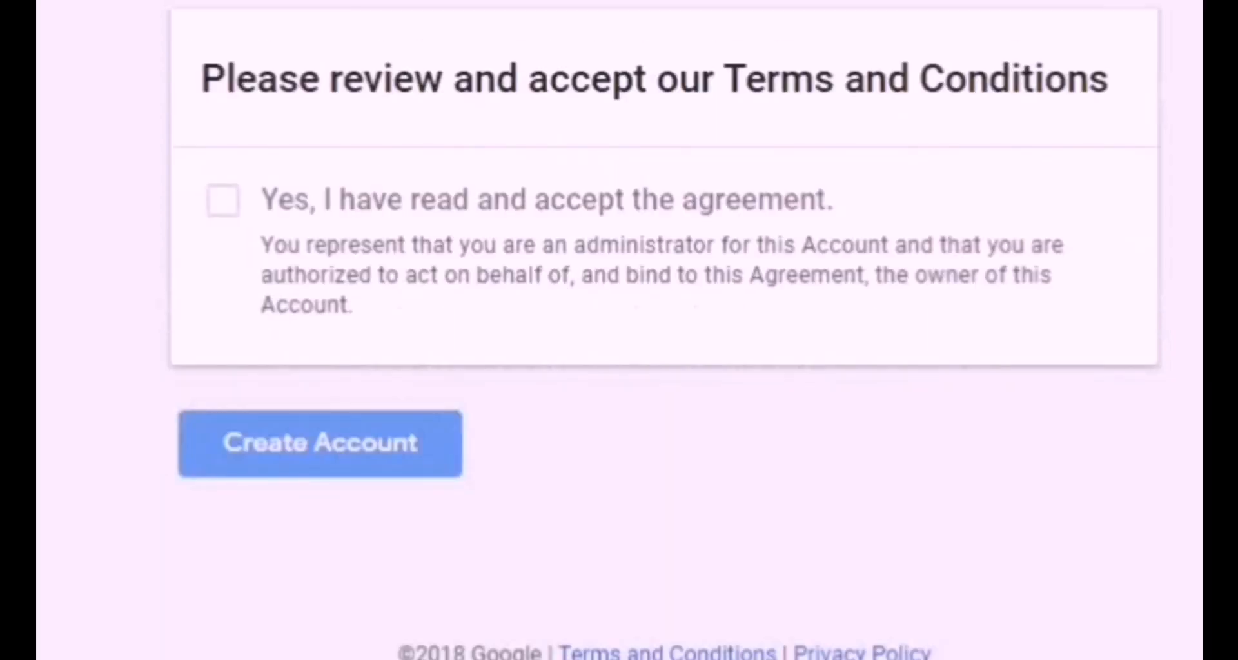
Set the AdSense country or territory to Philippines.
click(572, 3)
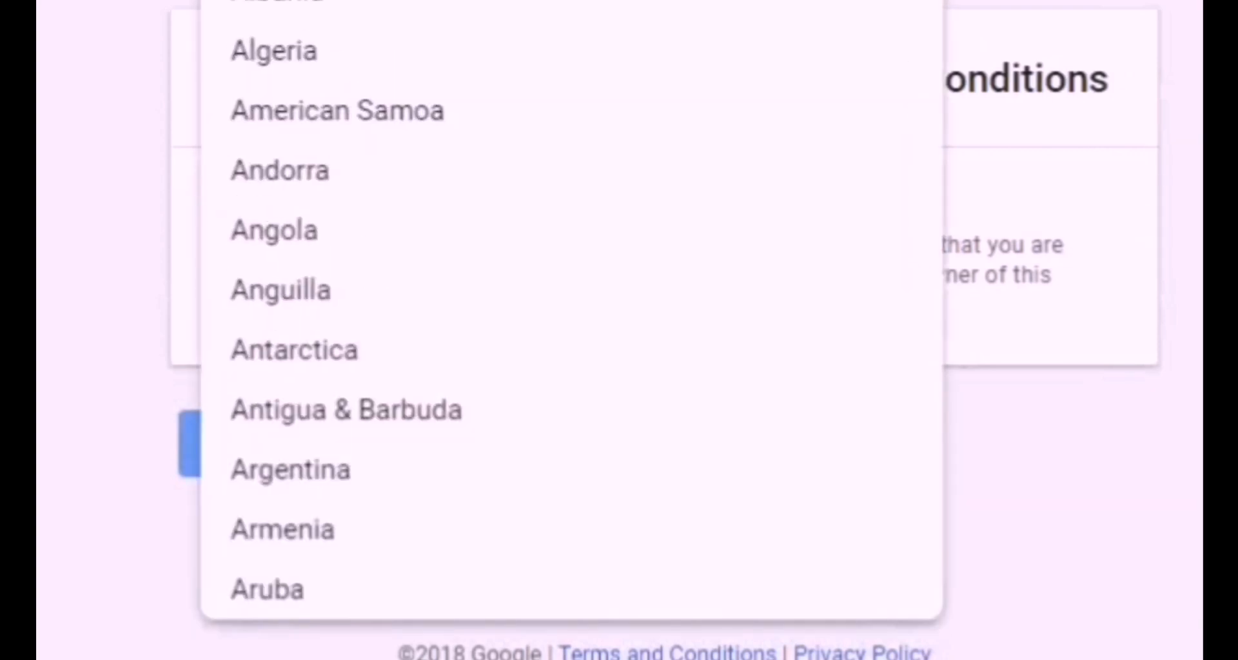
scroll(572, 309, down, 20)
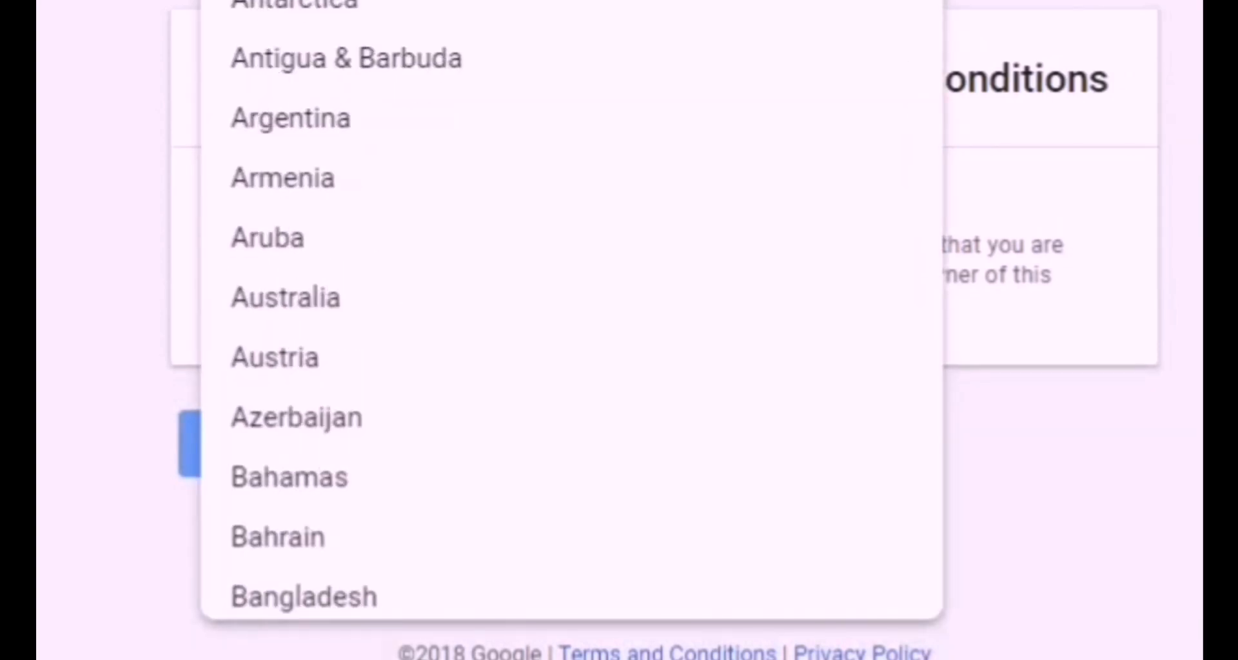
scroll(572, 310, down, 20)
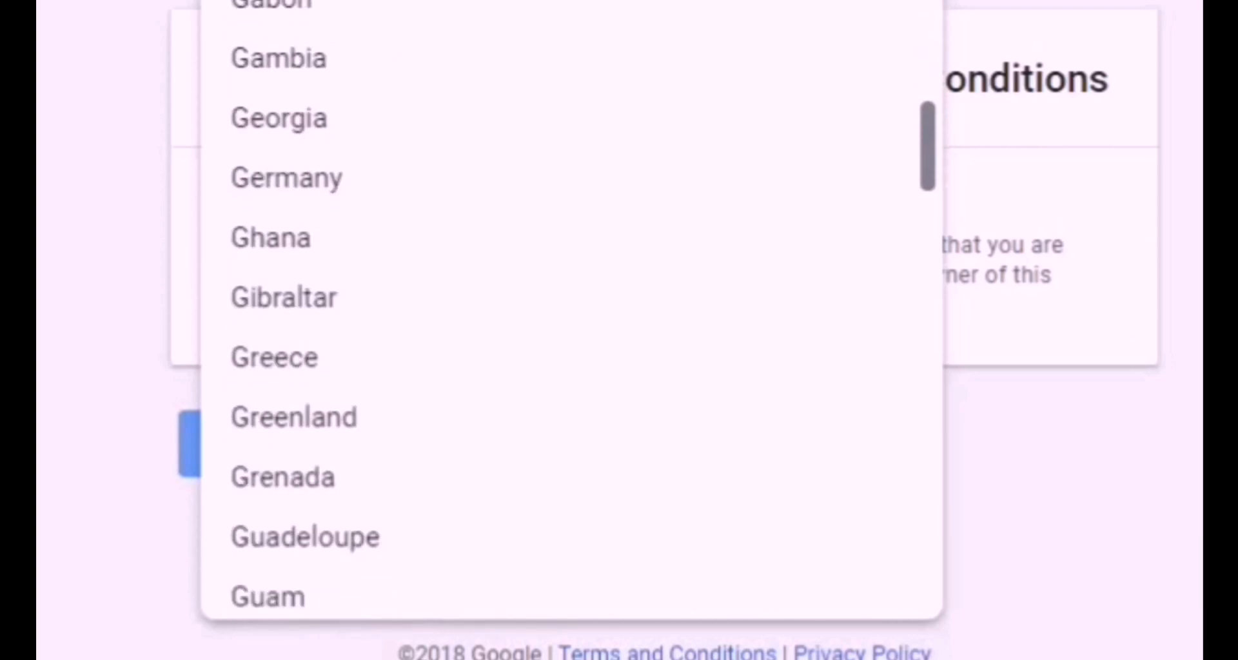
scroll(571, 309, down, 20)
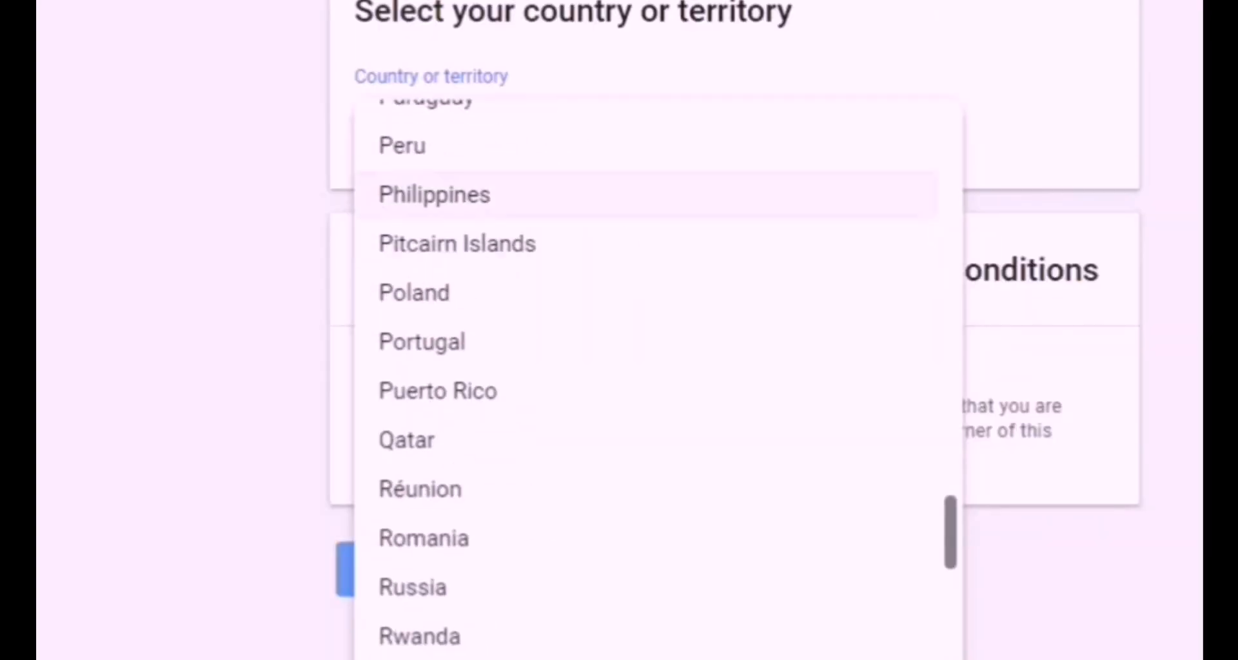
click(435, 195)
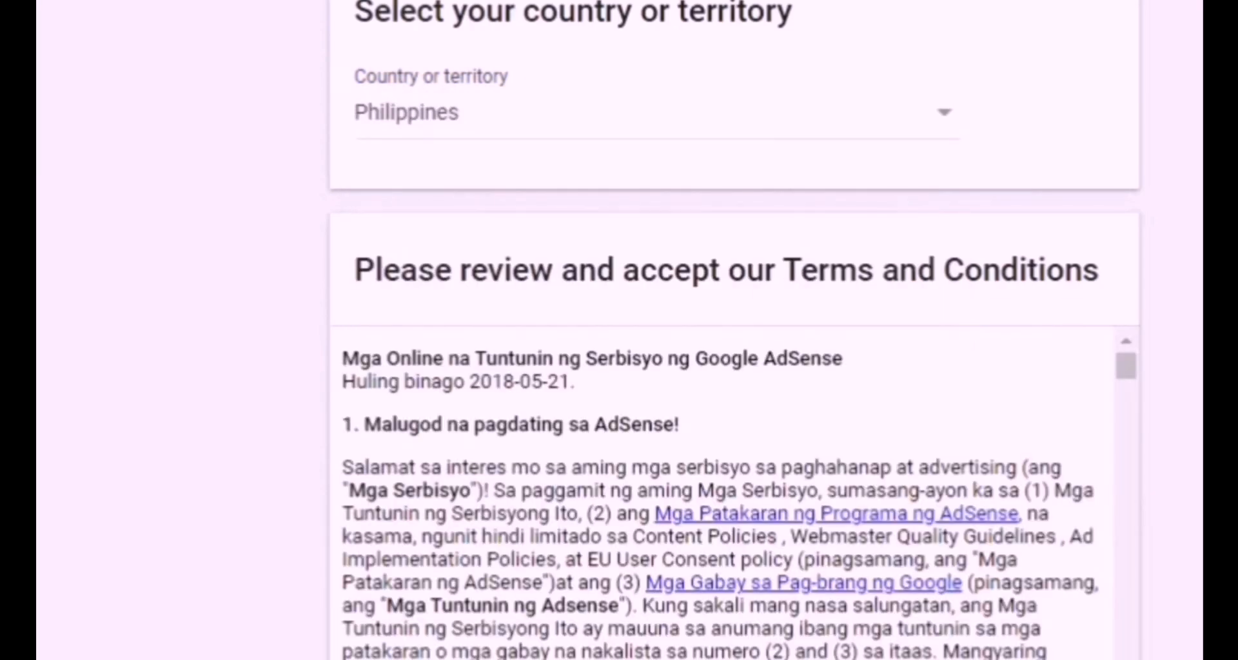
Accept the AdSense terms and conditions and create the account.
scroll(734, 387, down, 8)
scroll(1127, 298, down, 20)
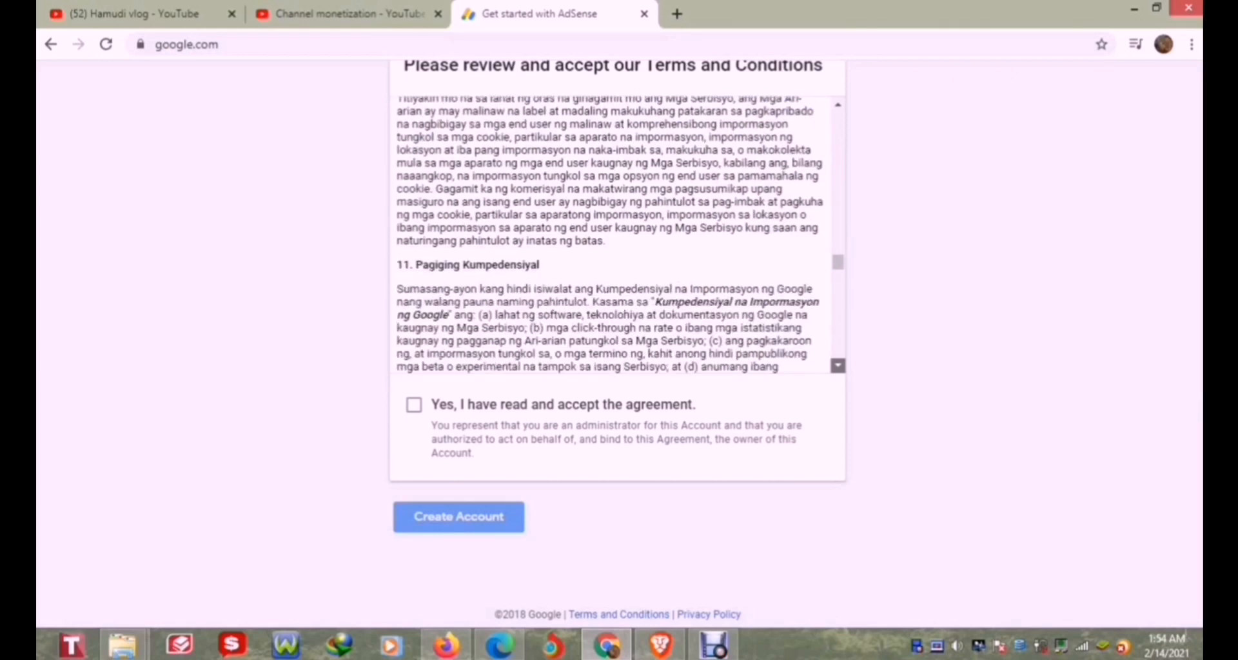
scroll(610, 234, down, 20)
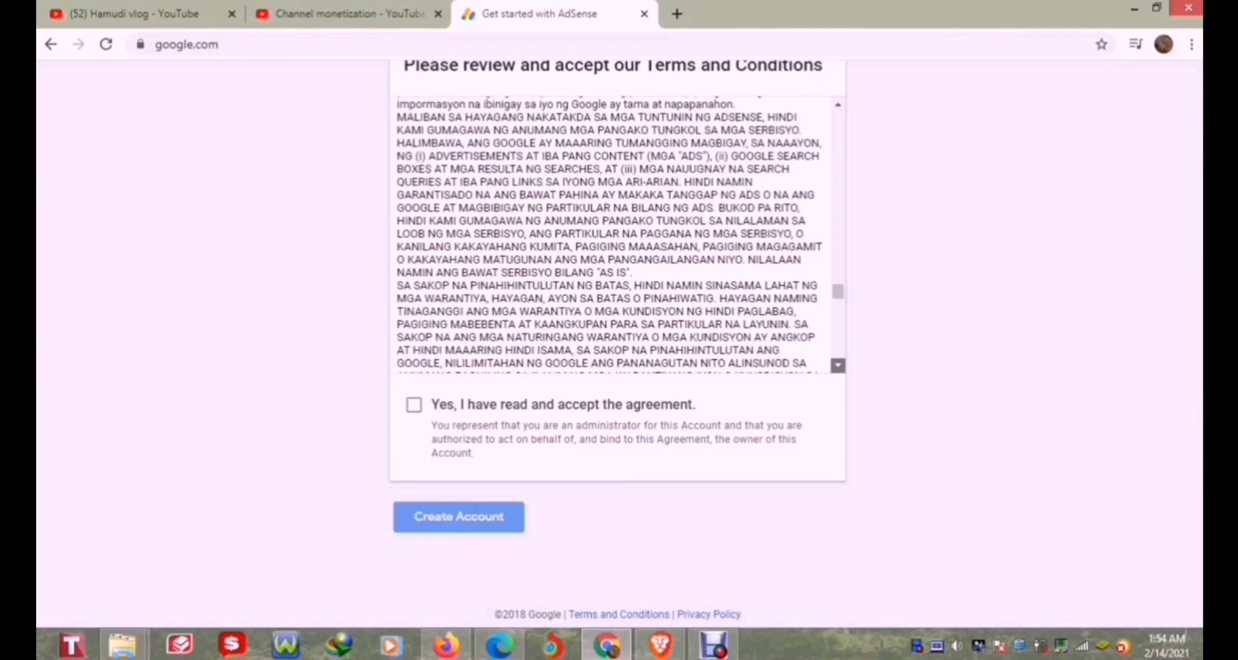
scroll(610, 234, down, 10)
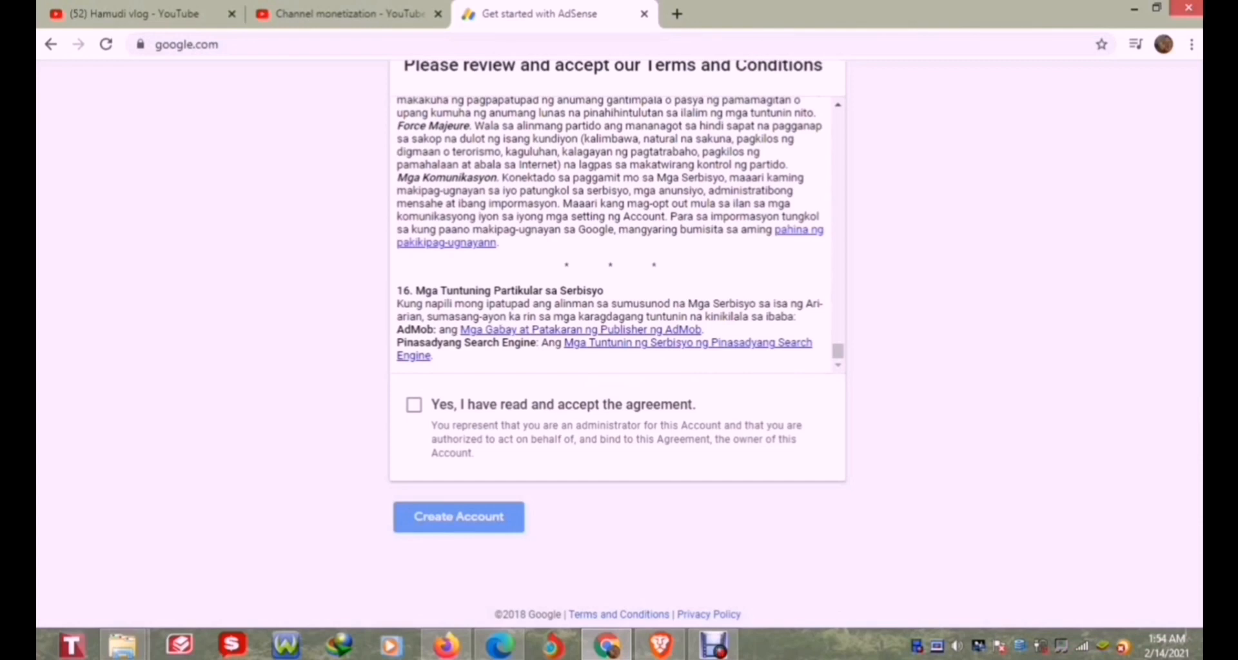
click(414, 405)
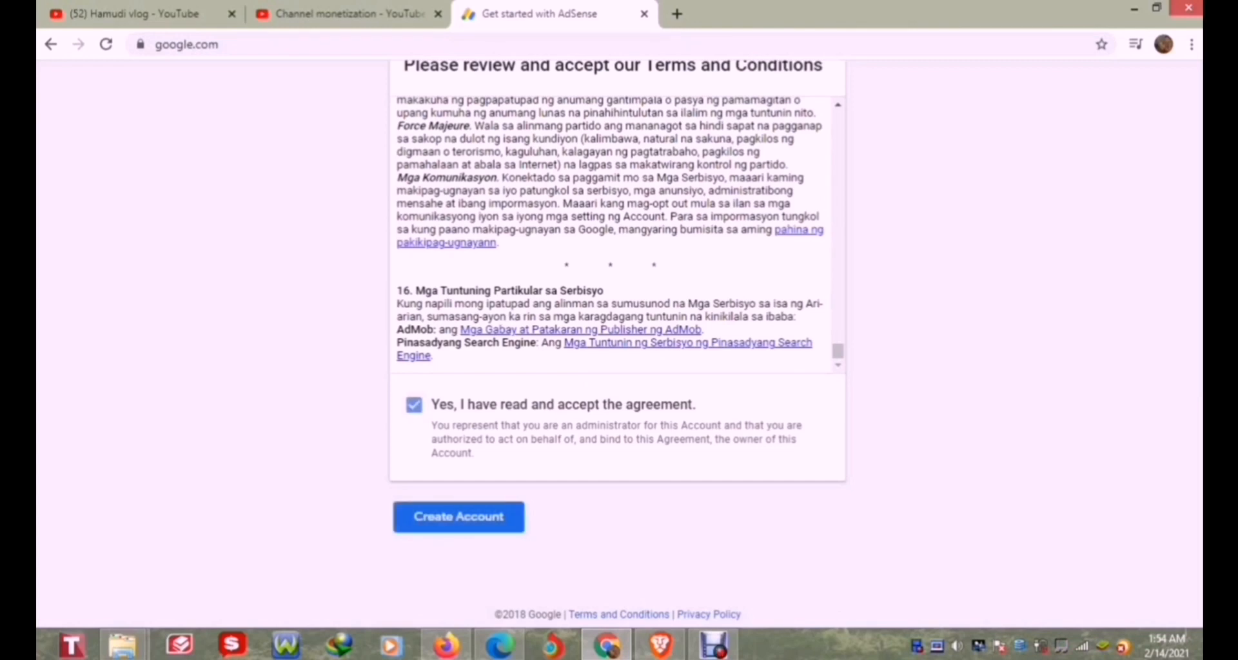
click(458, 517)
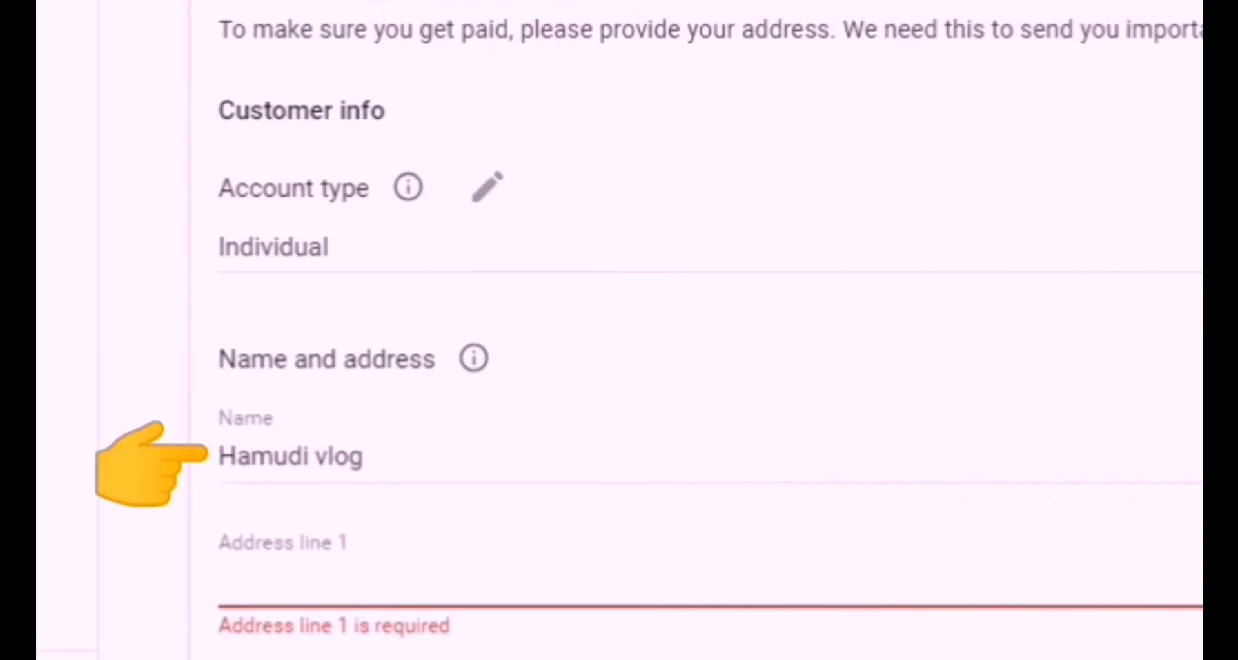
Replace the payee name with the account holder's name and enter the street address in Address line 1.
click(364, 456)
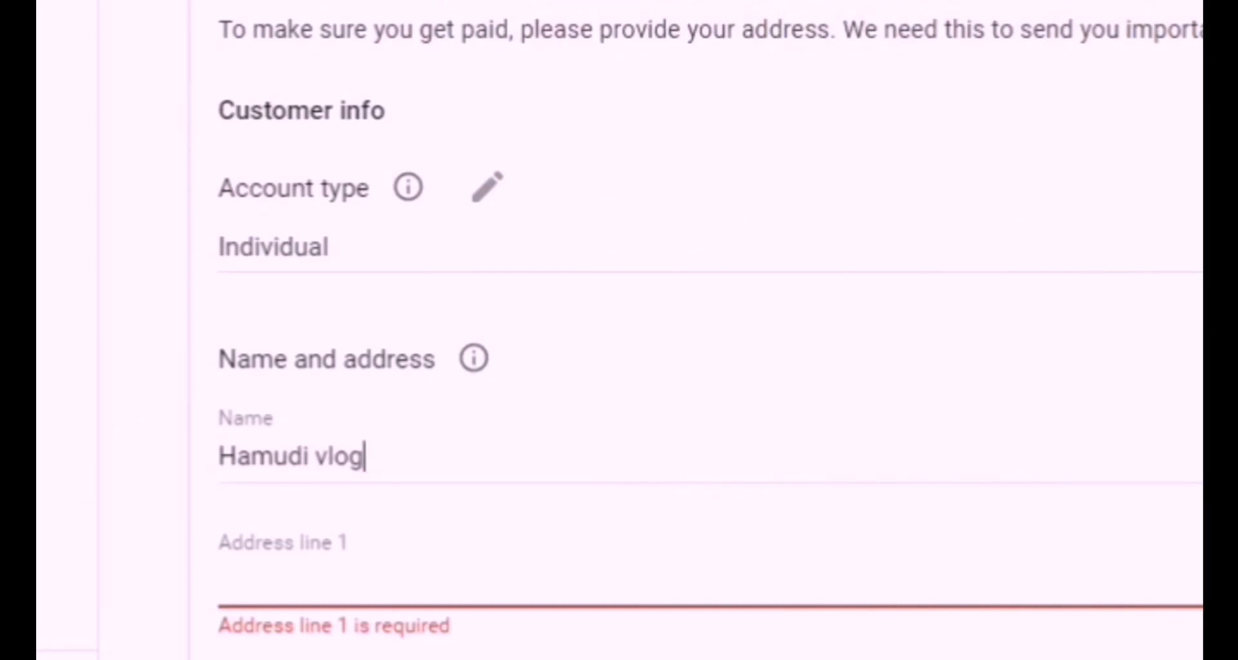
key(BackSpace)
key(BackSpace)
key(BackSpace)
key(BackSpace)
key(BackSpace)
key(BackSpace)
key(BackSpace)
key(BackSpace)
key(BackSpace)
key(BackSpace)
key(BackSpace)
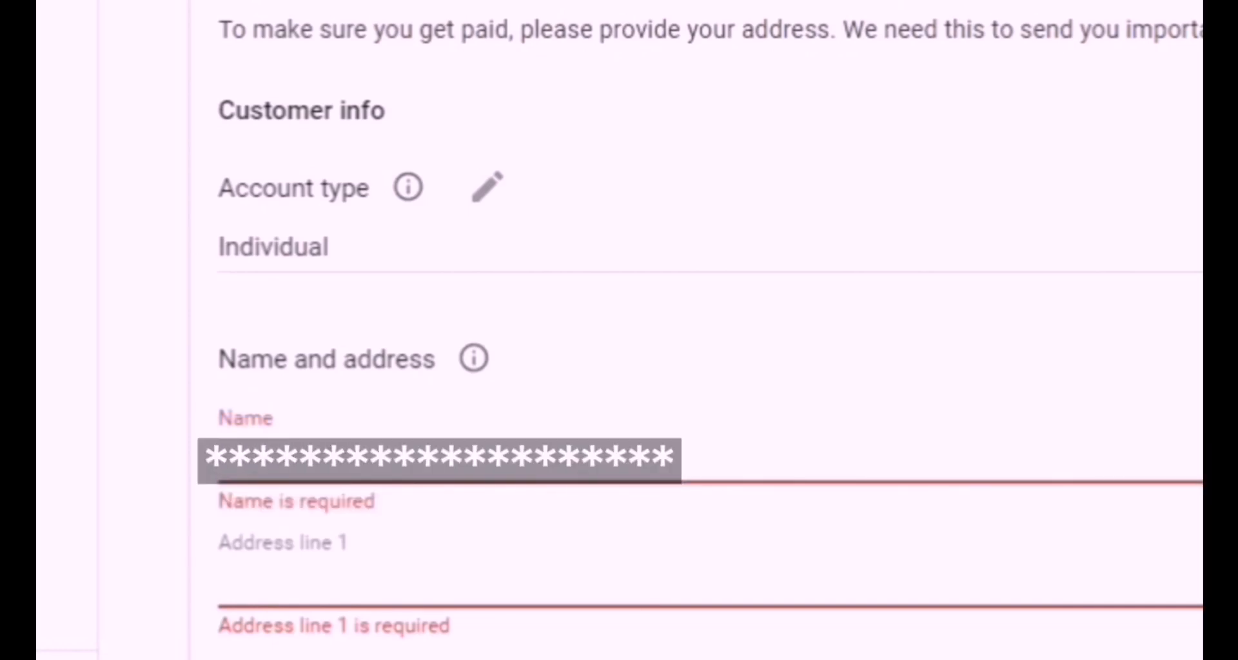
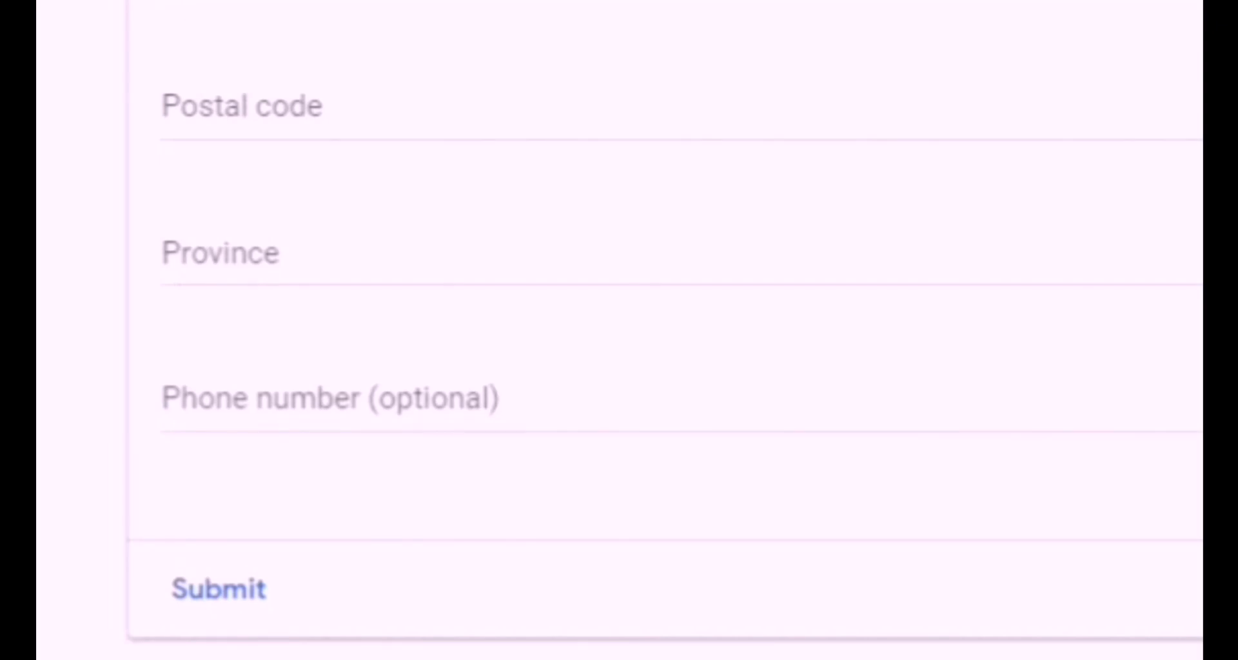
Fill in the postal code, choose the province from the list, and enter the phone number.
click(451, 108)
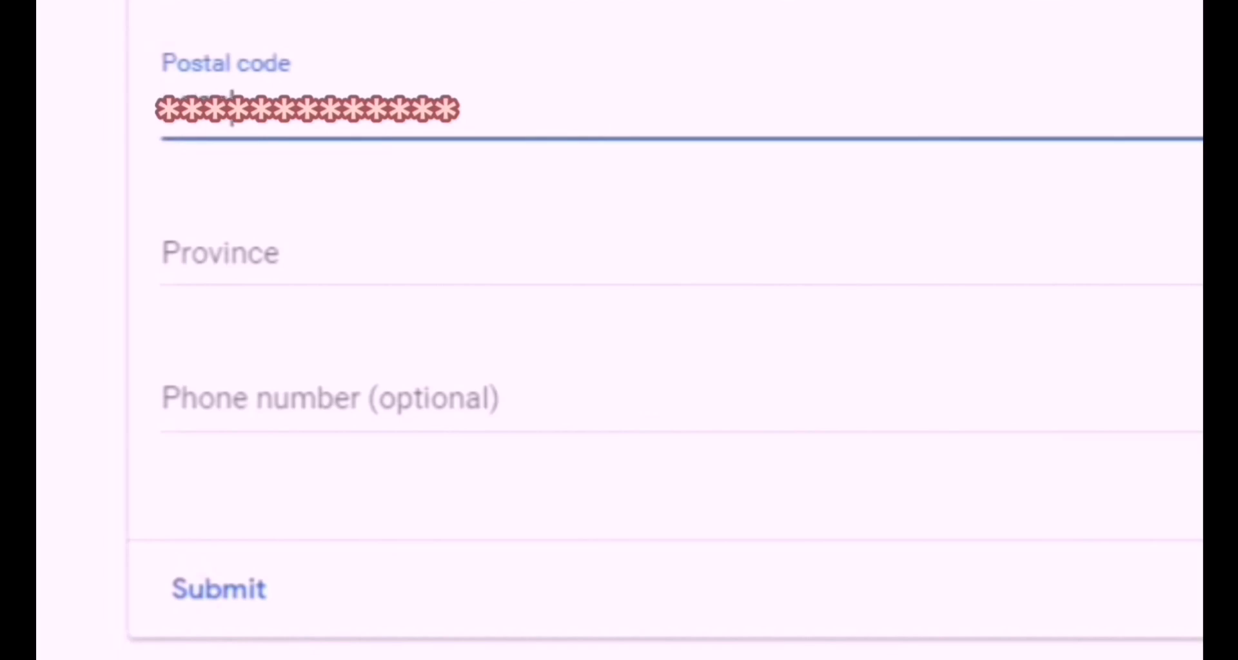
click(220, 253)
scroll(683, 340, down, 15)
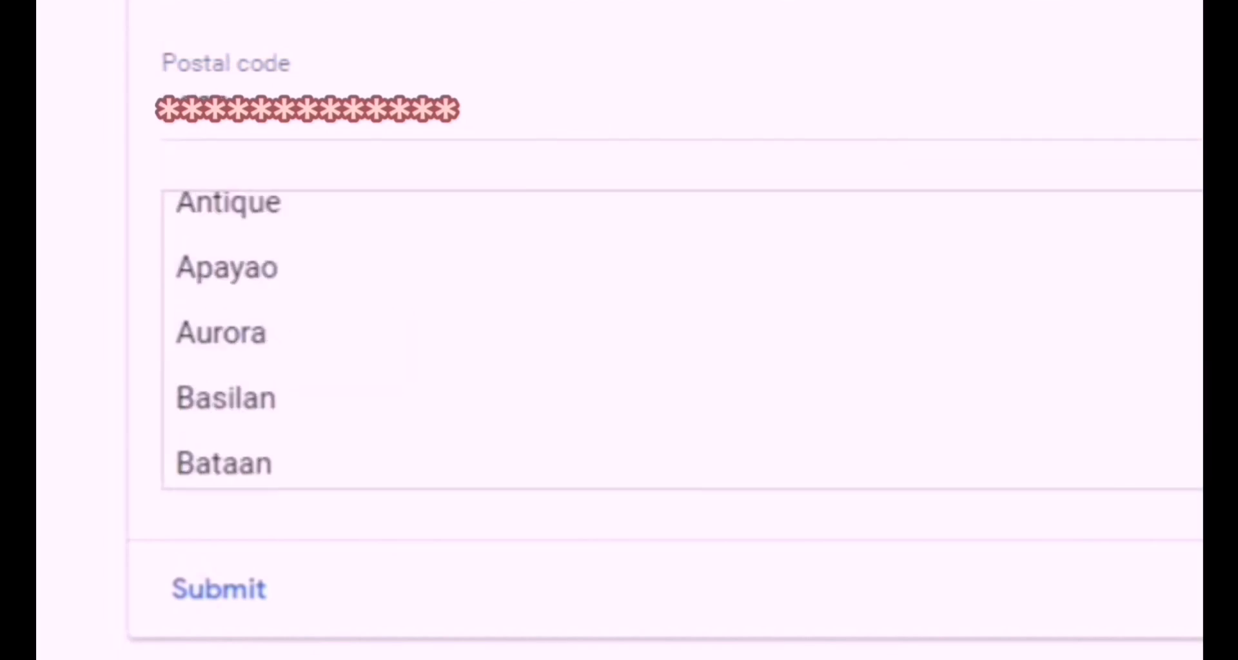
scroll(682, 340, down, 10)
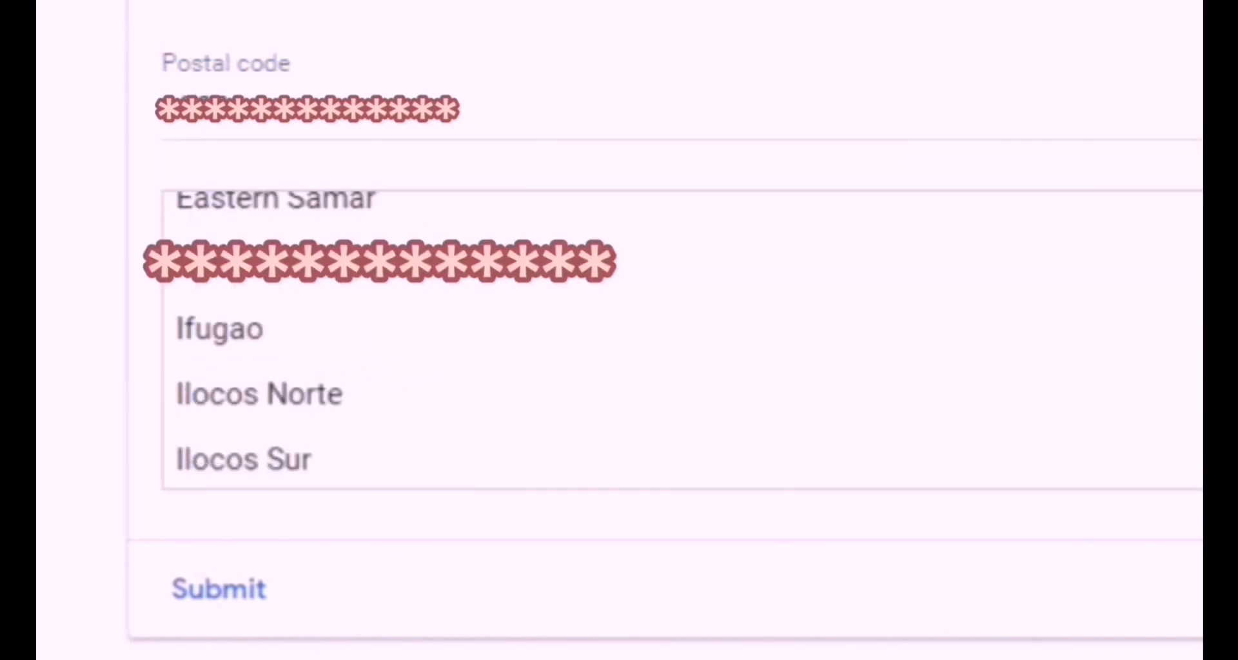
scroll(683, 340, down, 3)
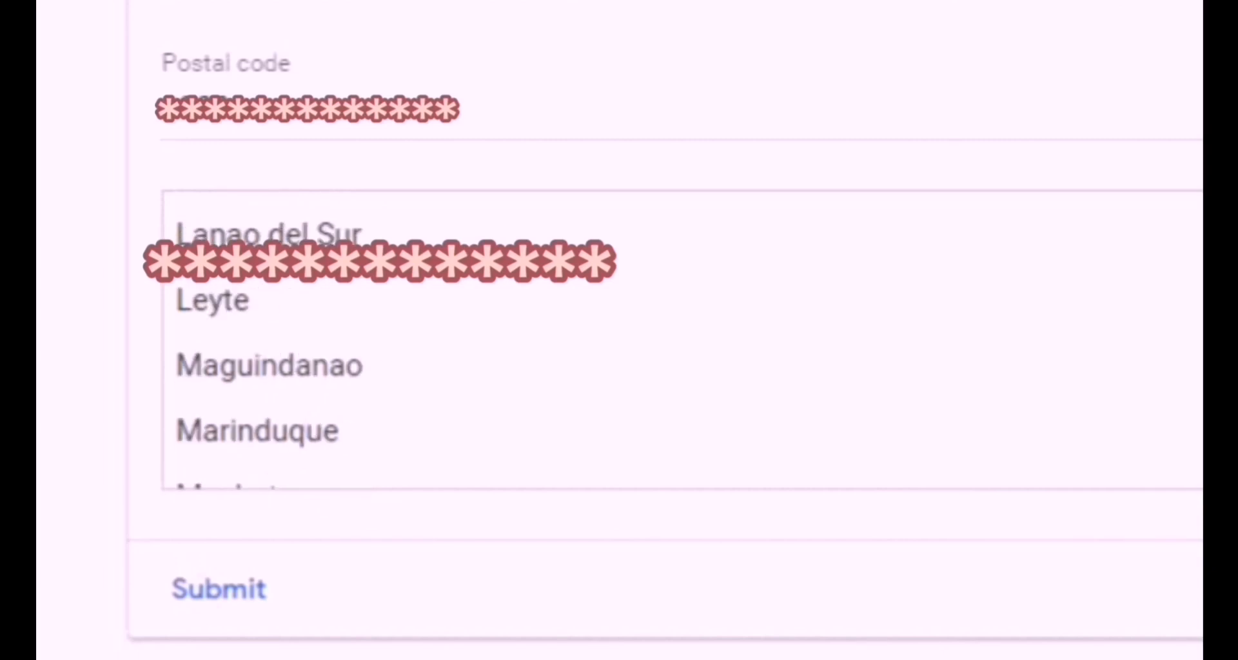
click(683, 236)
click(451, 400)
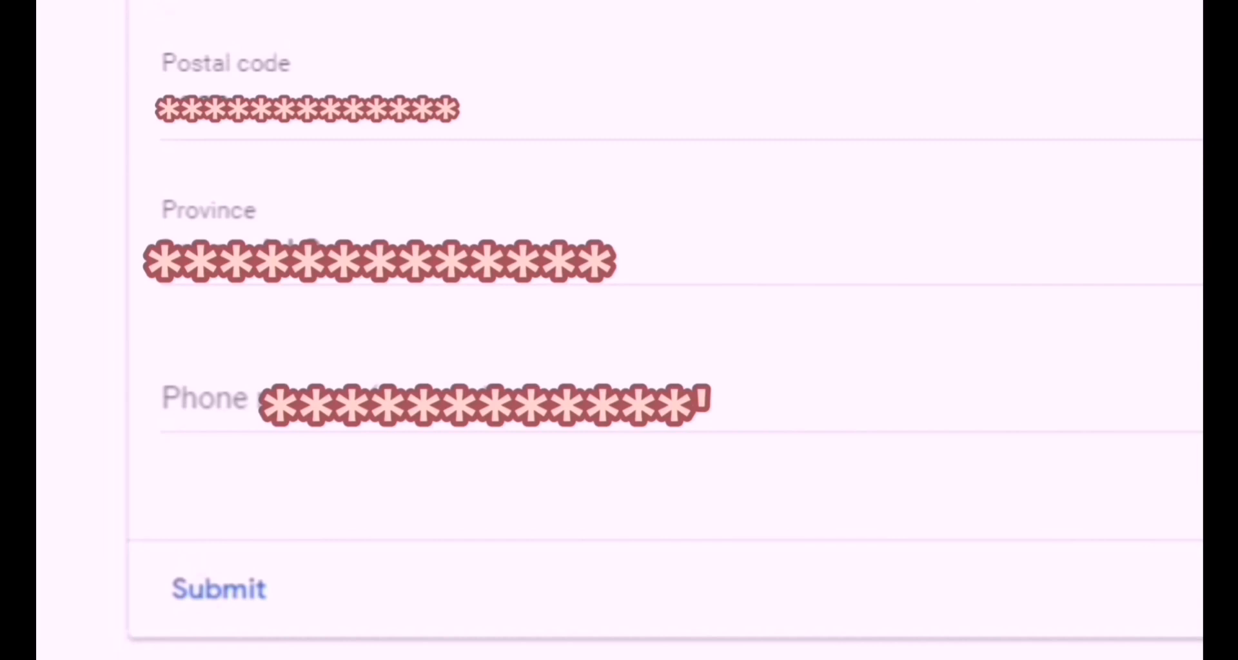
click(452, 400)
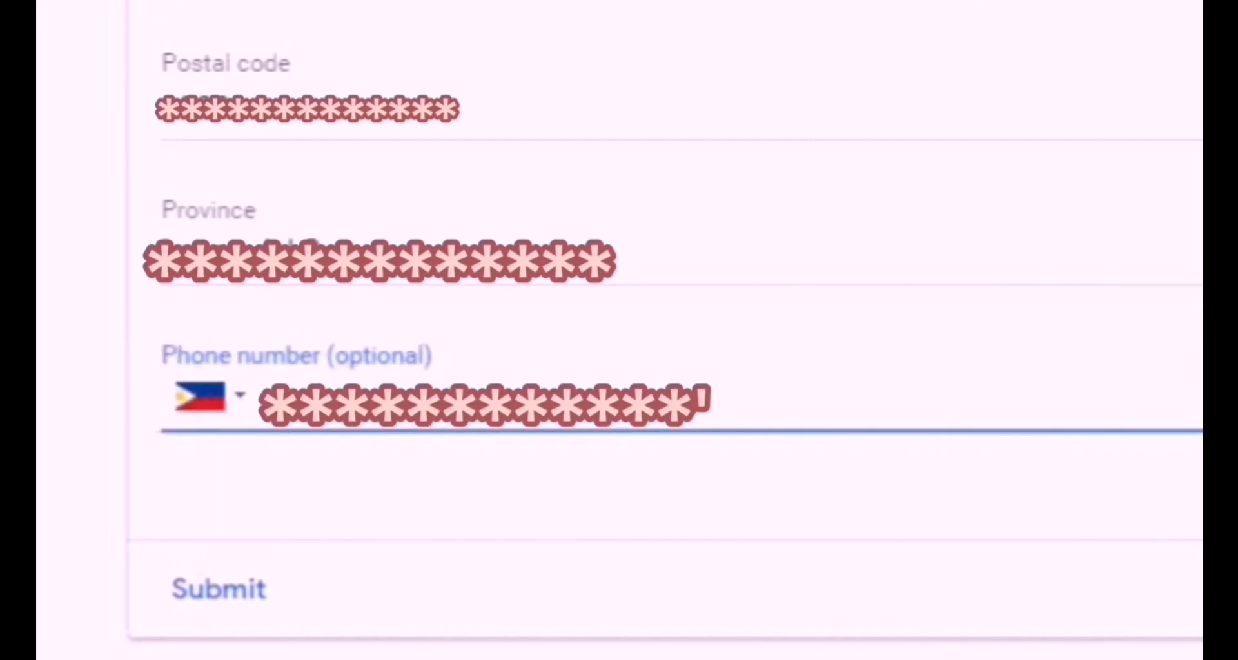
text(0)
text(**)
text(*)
text(****)
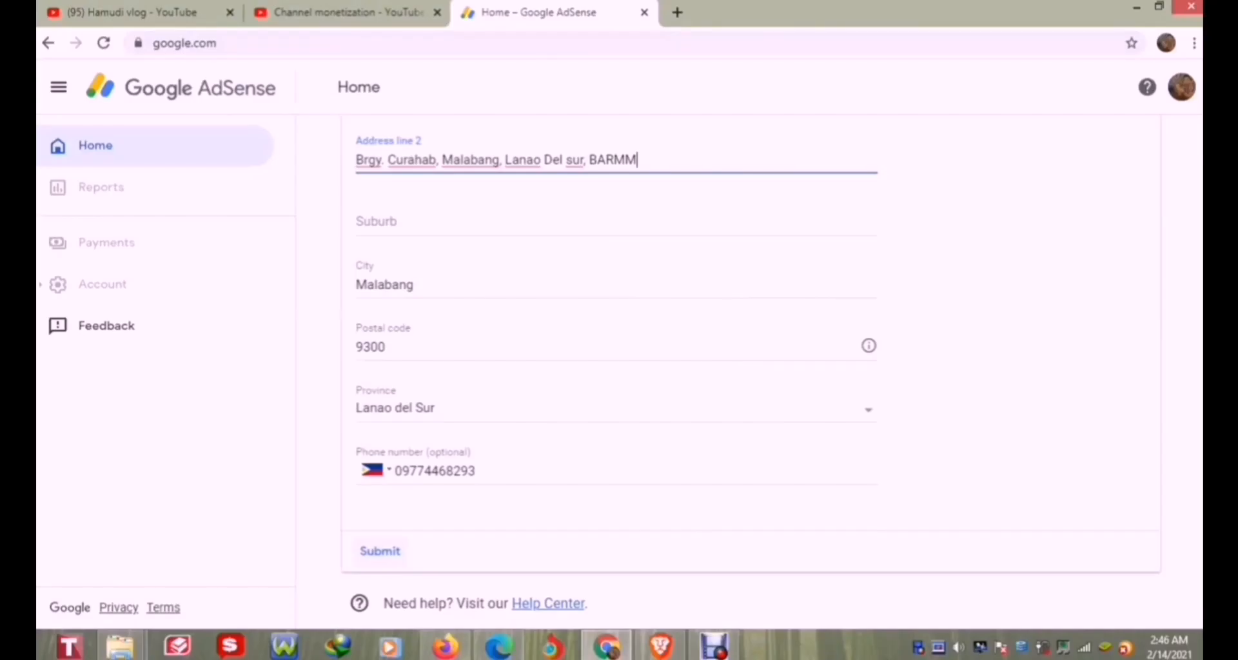
Submit the payment address details.
click(379, 550)
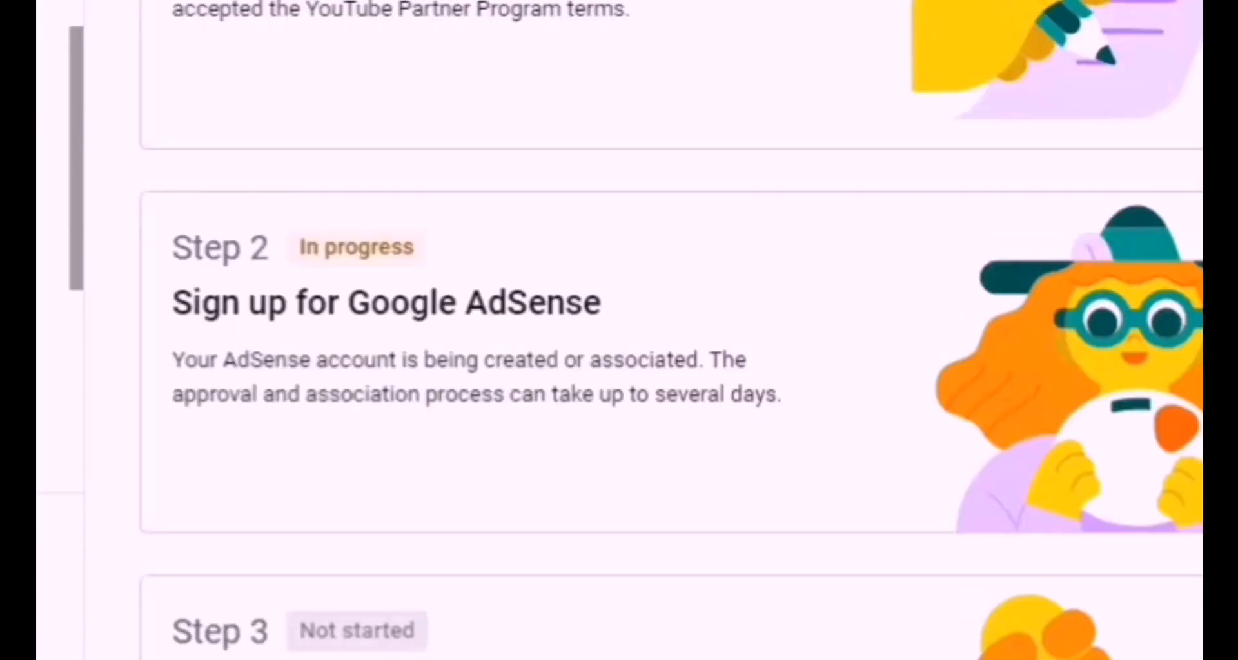
Scroll down the monetization page to Step 2's AdSense status.
scroll(671, 331, down, 2)
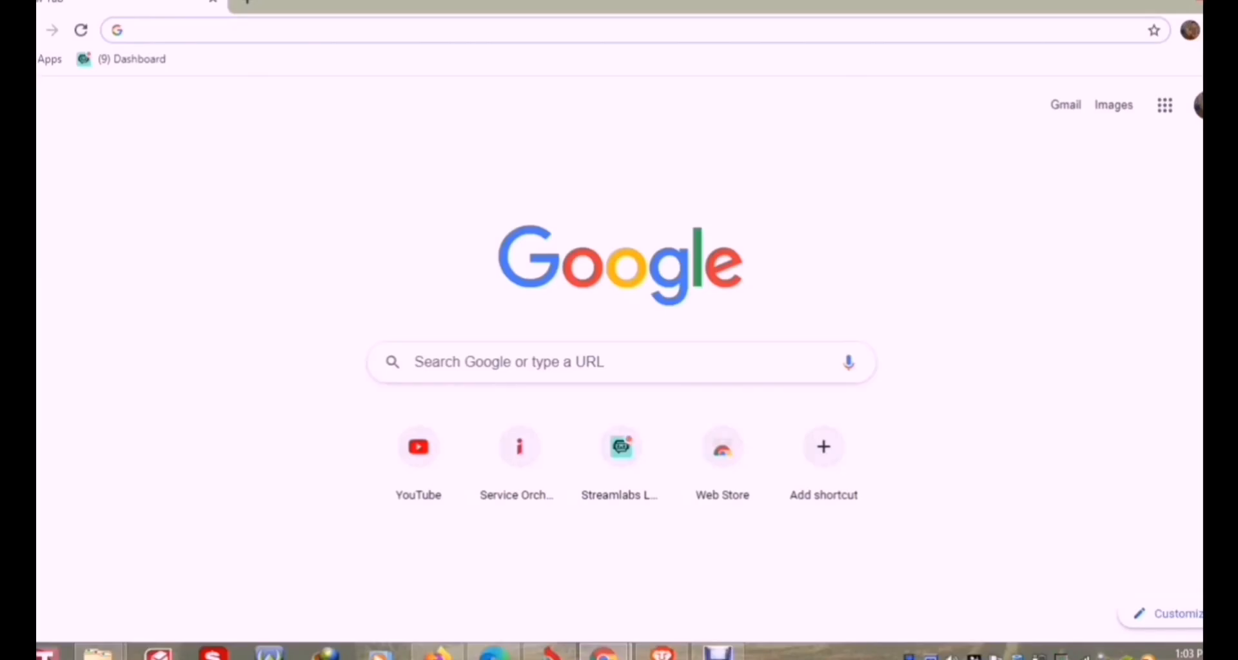
Go from the YouTube home page to the YouTube Studio channel dashboard via the account menu.
click(418, 458)
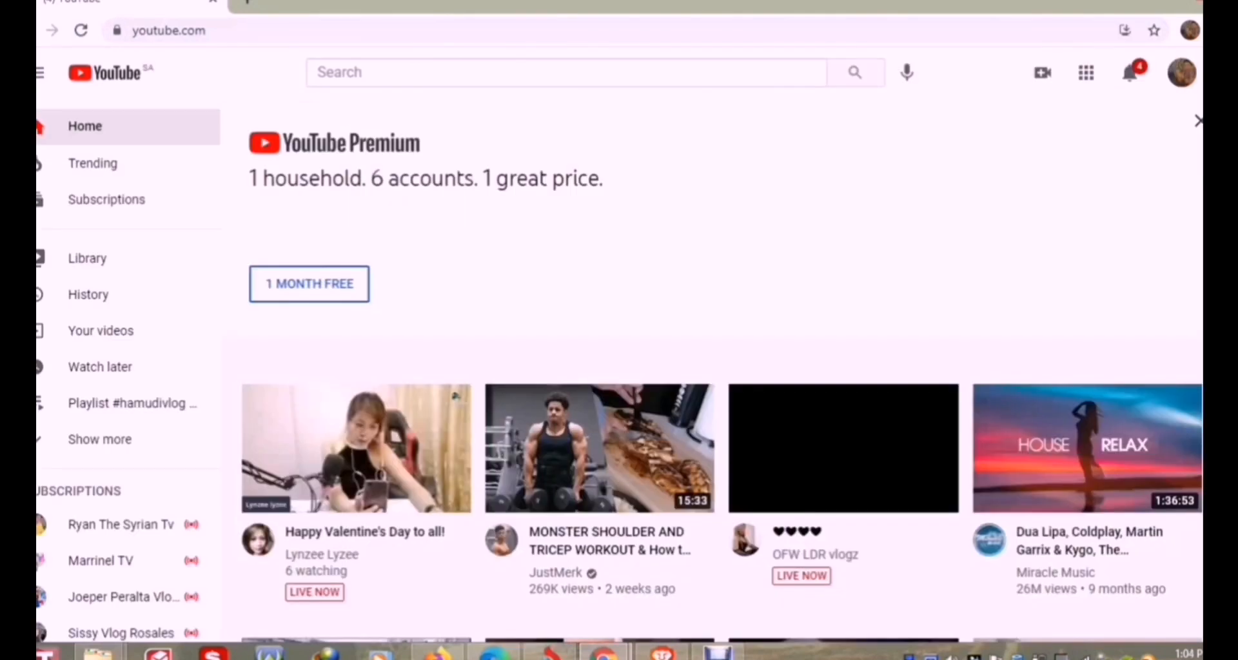
click(1182, 73)
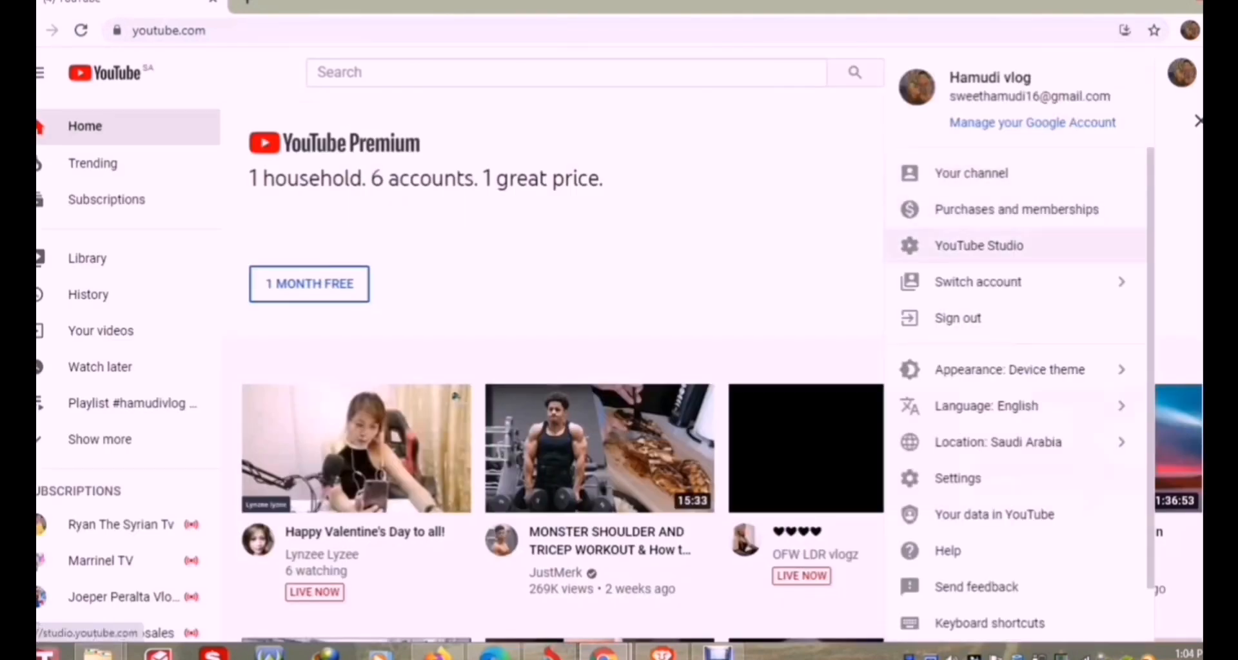
click(979, 245)
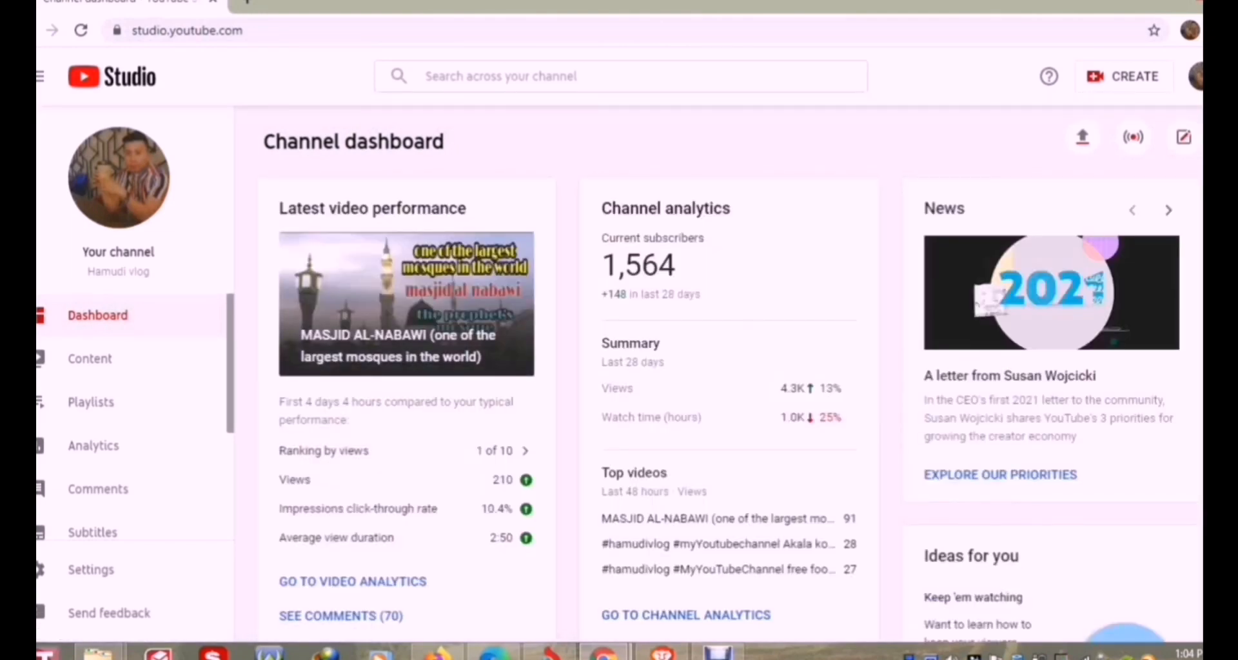
Open Monetization from the sidebar and scroll to Step 3, Get reviewed, in progress.
mouse_move(407, 455)
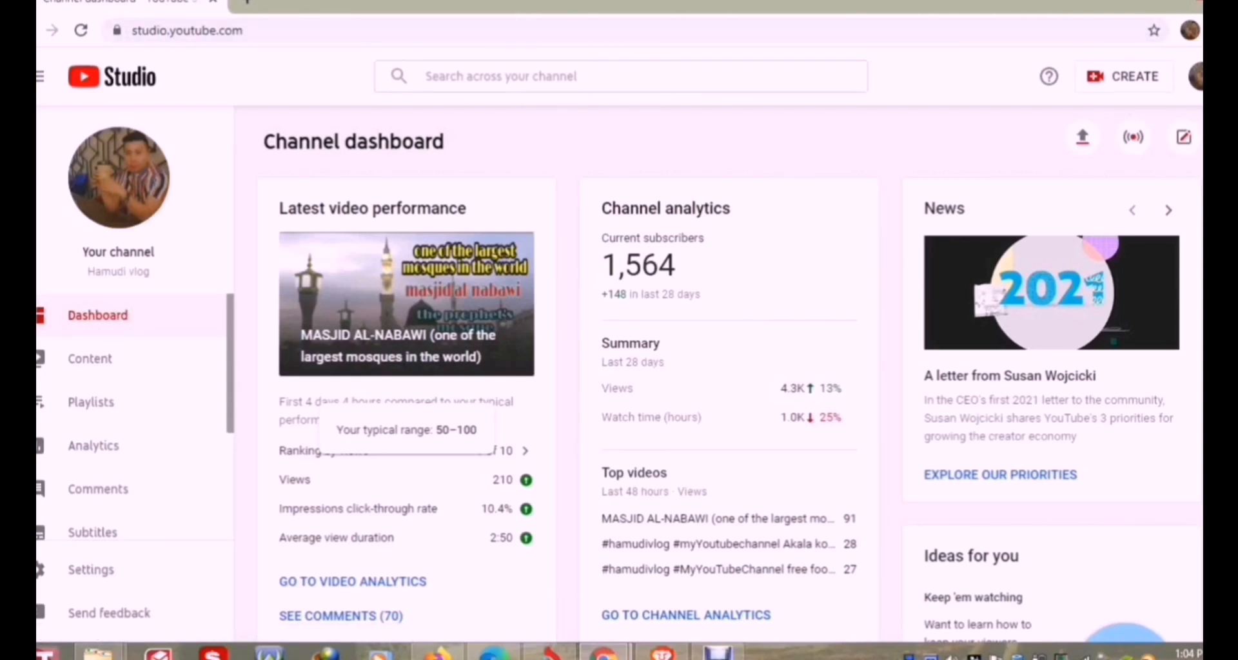
scroll(103, 431, down, 3)
click(103, 431)
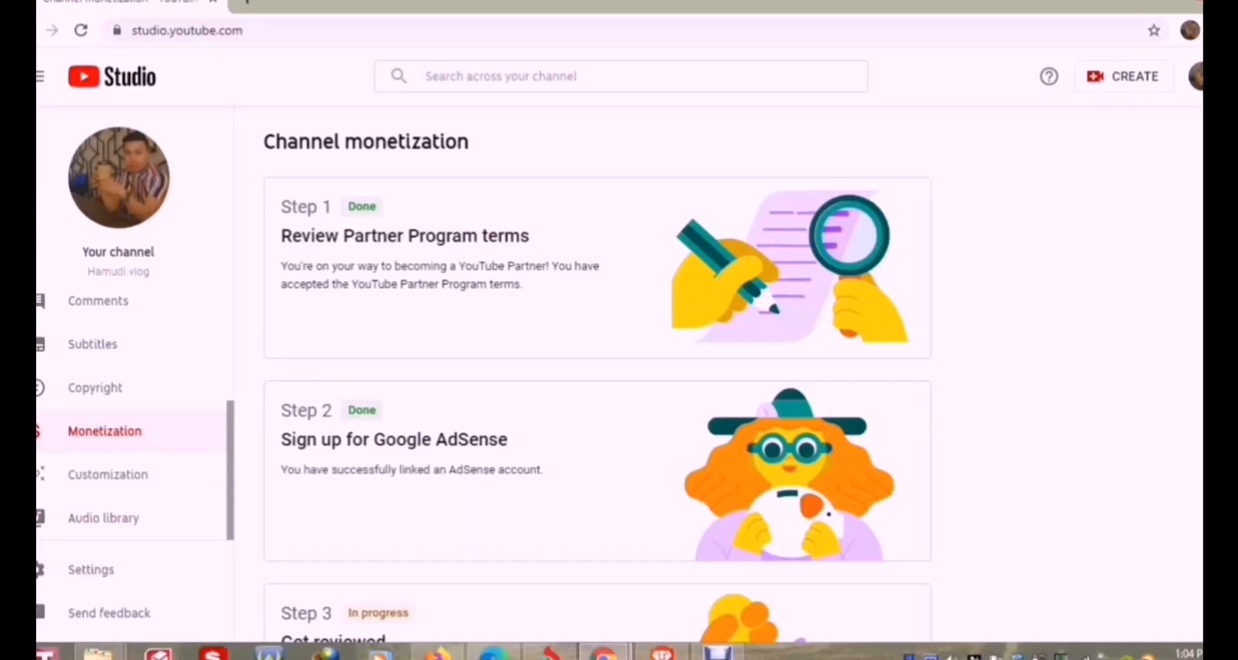
scroll(598, 373, down, 3)
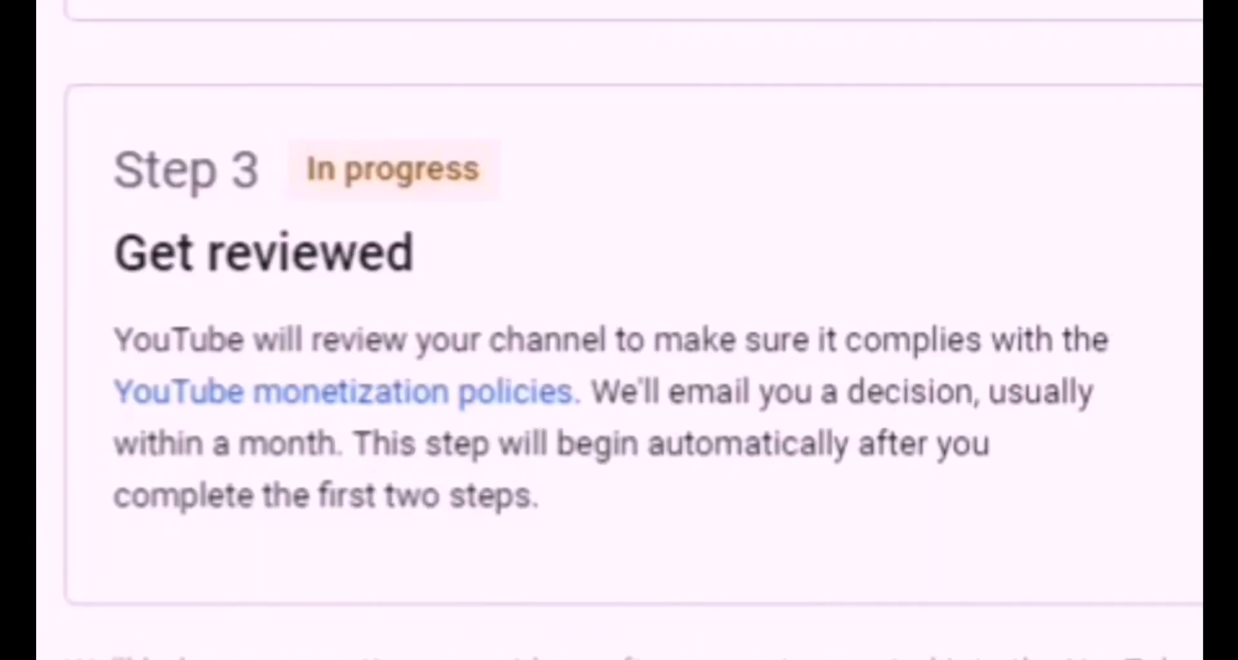